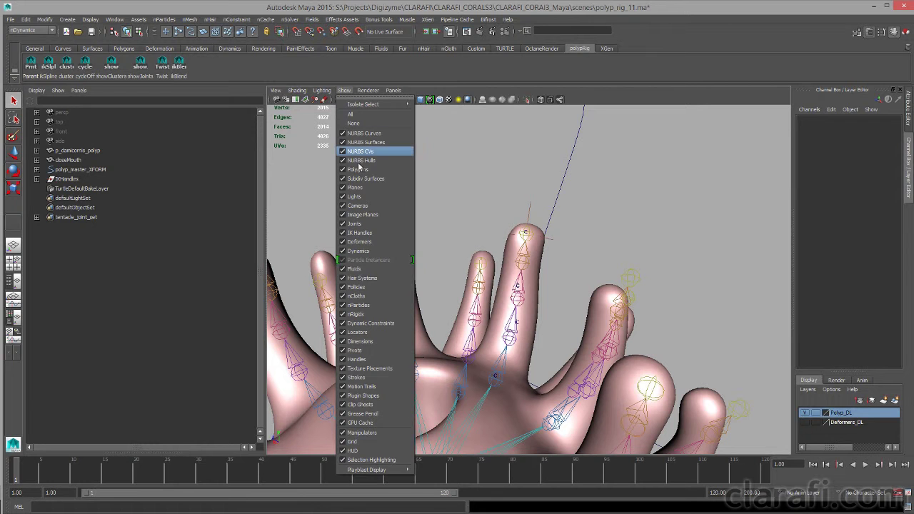
Hide polygons in the viewport and turn off Show Clusters and Show Joints on tentacle_A_CTRL.
click(358, 170)
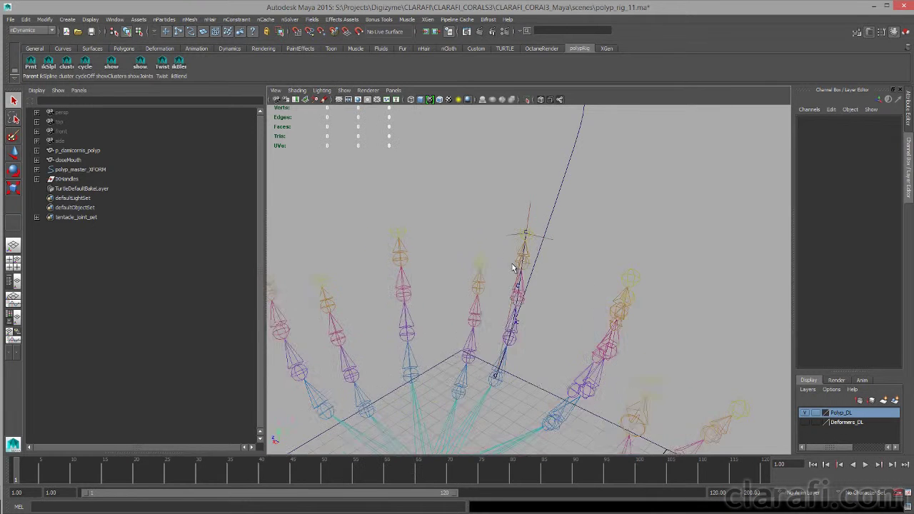
click(537, 200)
alt+right_drag(551, 206, 607, 350)
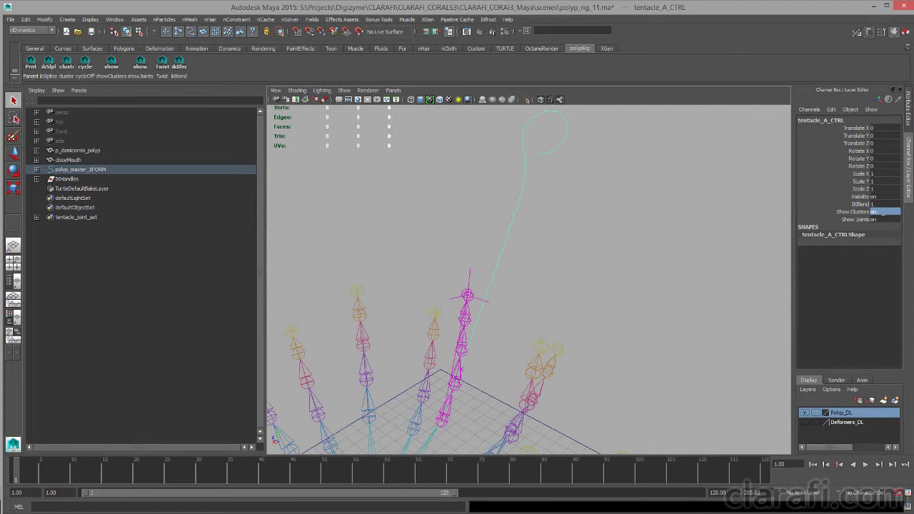
drag(884, 212, 884, 220)
text(0)
key(Return)
Inspect tentacle A's IK spline curve and its IK handle inside the IKHandles group.
mouse_move(536, 317)
alt+right_down()
mouse_move(494, 302)
mouse_move(482, 310)
mouse_move(526, 316)
alt+right_up()
click(476, 310)
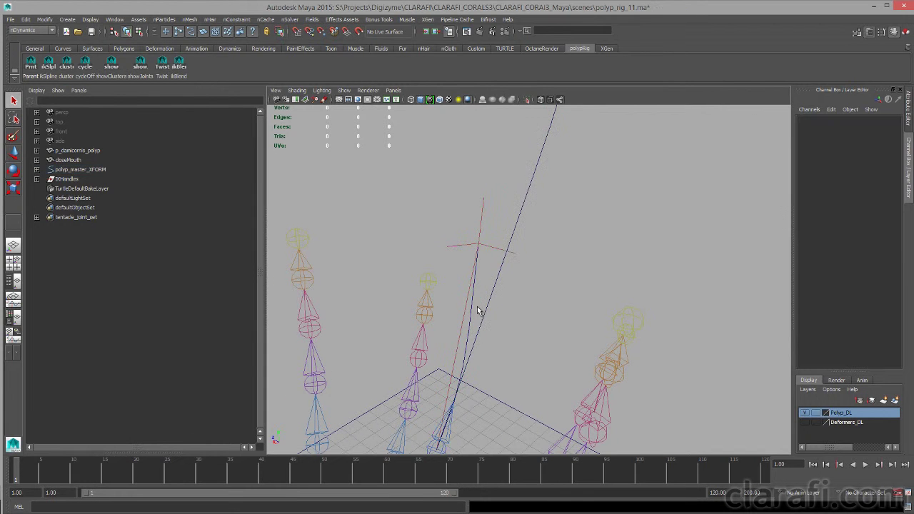
mouse_move(516, 319)
alt+mouse_down()
mouse_move(533, 321)
mouse_move(514, 309)
mouse_move(522, 321)
alt+mouse_up()
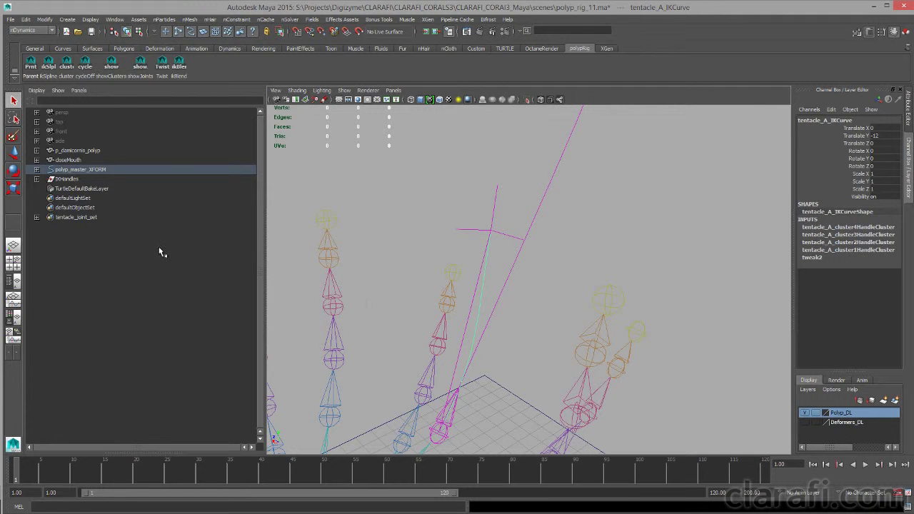
drag(450, 212, 500, 259)
click(36, 178)
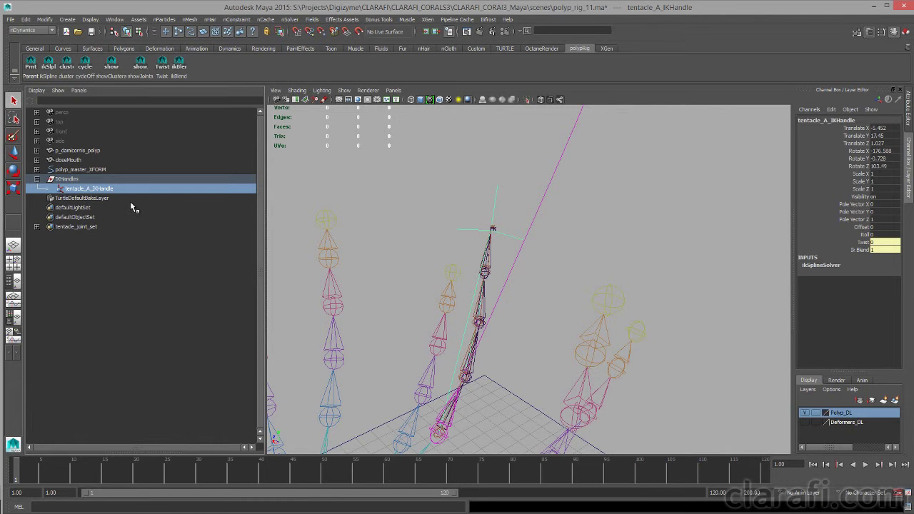
click(64, 180)
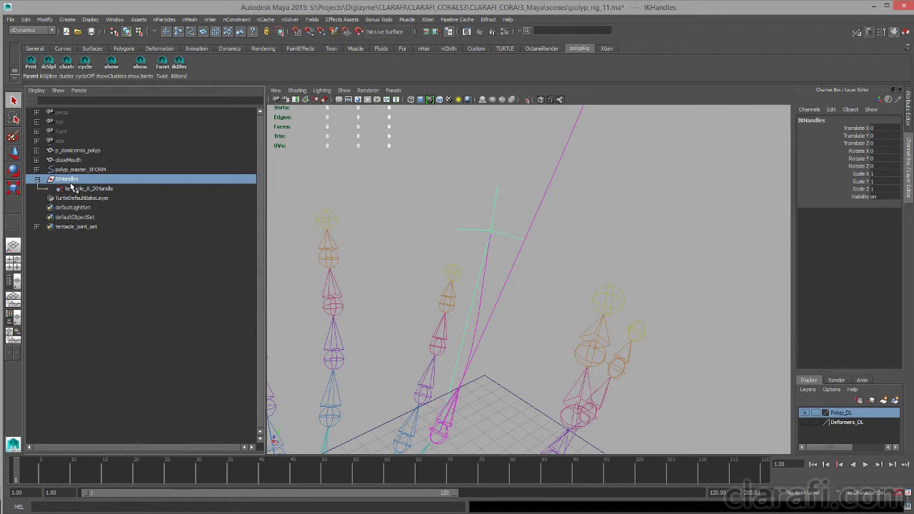
click(36, 179)
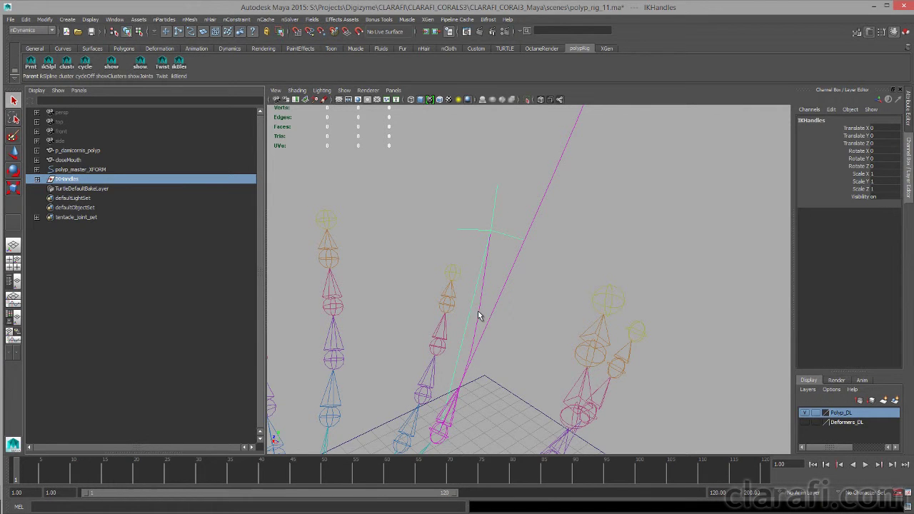
Select tentacle_A_IKCurve and expand the polyp_master_XFORM hierarchy through polyp_spine_joint5 to locate it.
click(486, 320)
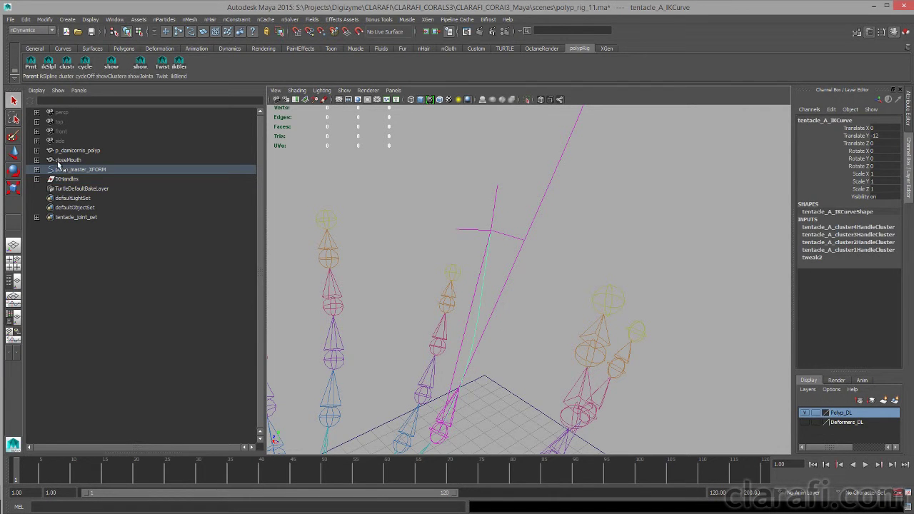
click(37, 170)
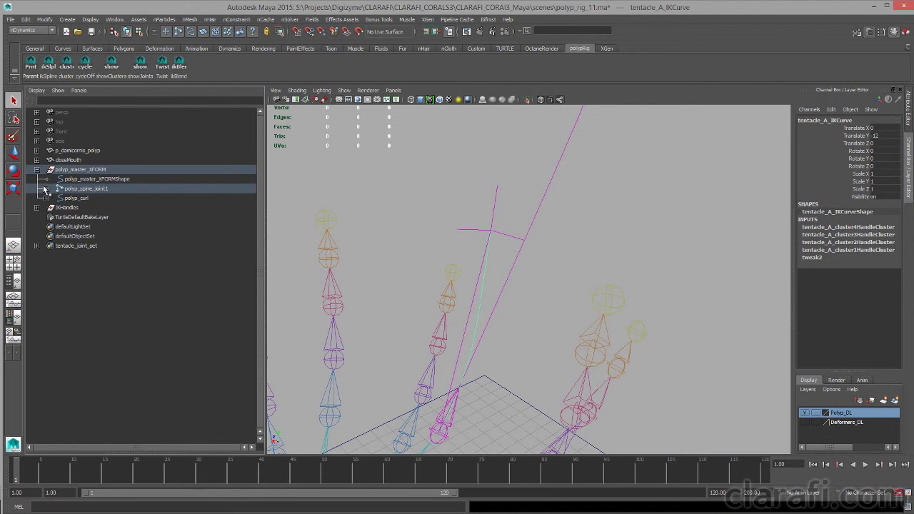
click(46, 188)
click(55, 198)
click(65, 207)
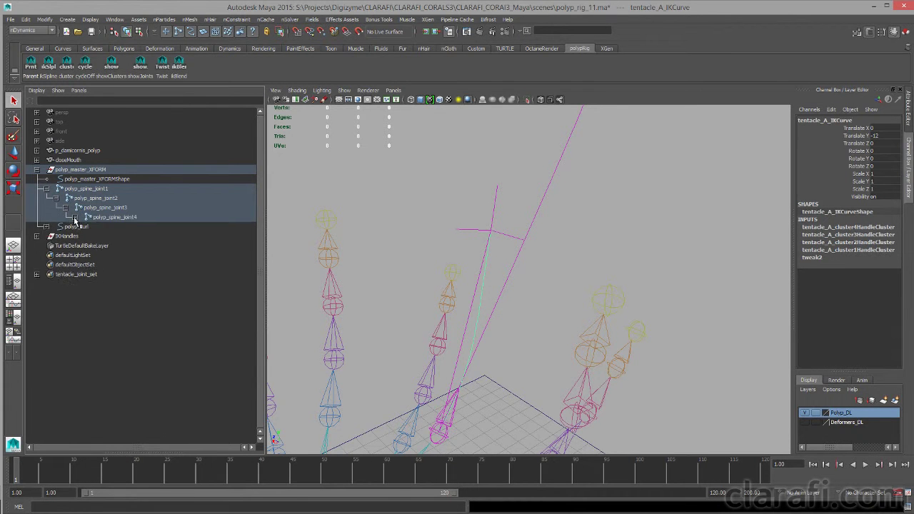
click(74, 217)
click(85, 226)
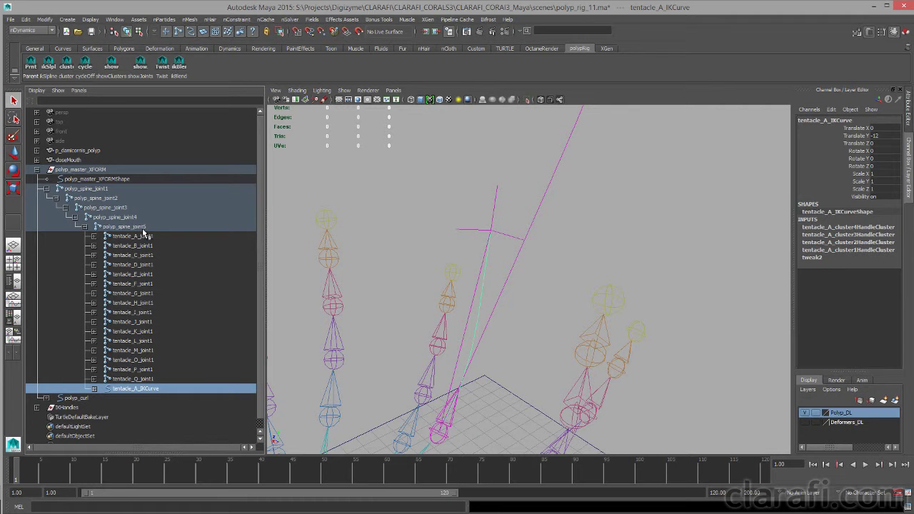
scroll(141, 393, down, 1)
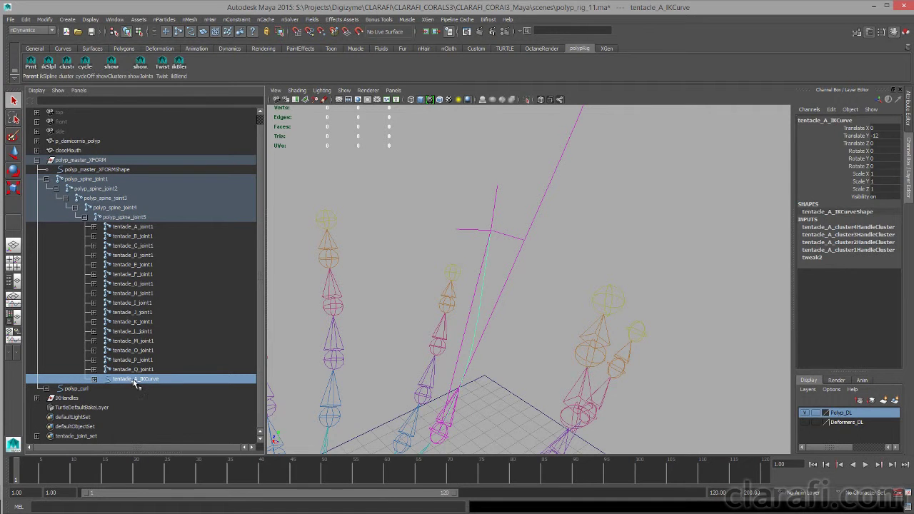
Convert the selected tentacle_A_IKCurve with nHair's Make Selected Curves Dynamic from the nDynamics set.
alt+drag(484, 333, 447, 308)
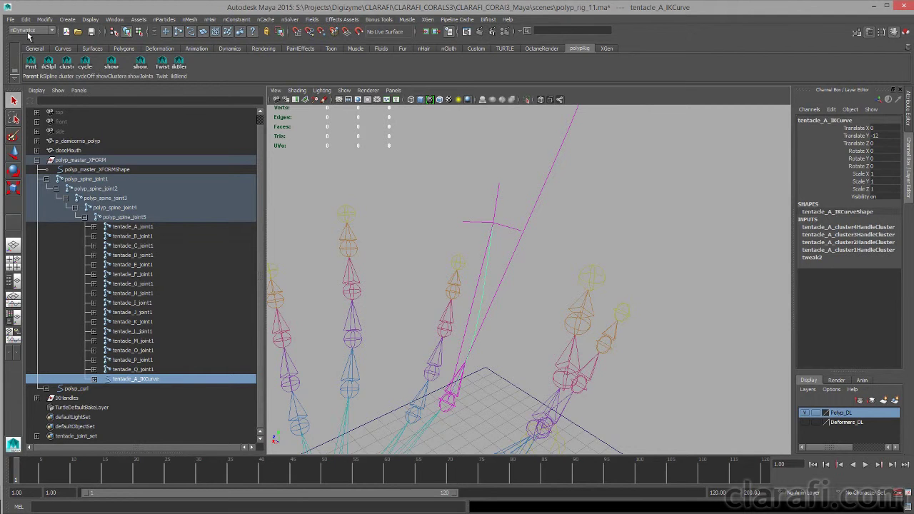
click(30, 31)
click(21, 63)
click(30, 31)
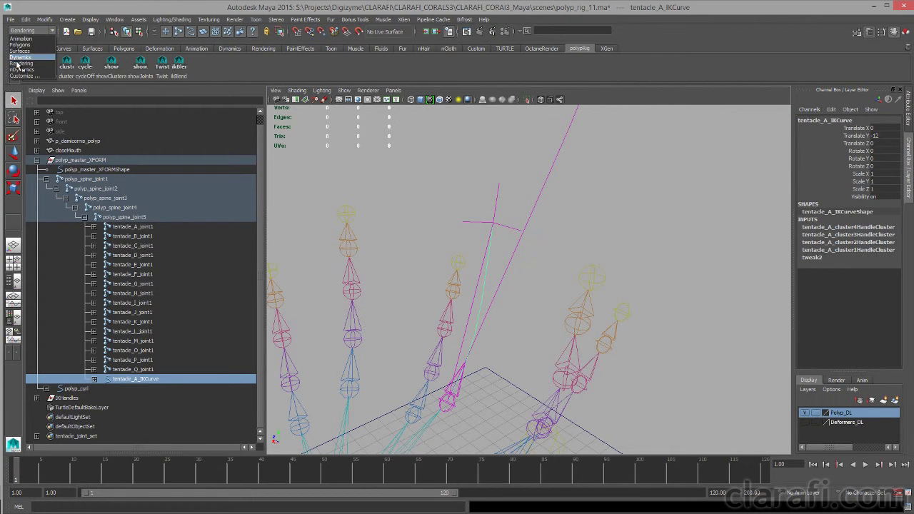
click(21, 69)
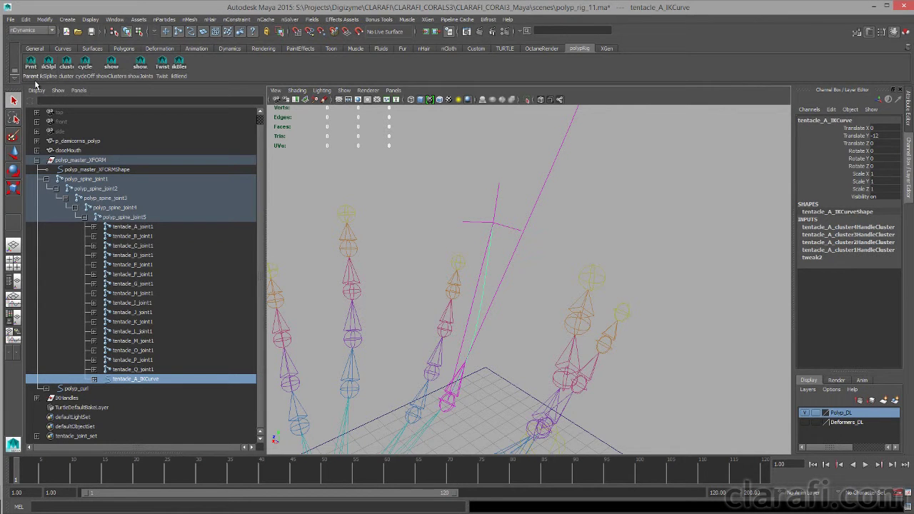
click(214, 22)
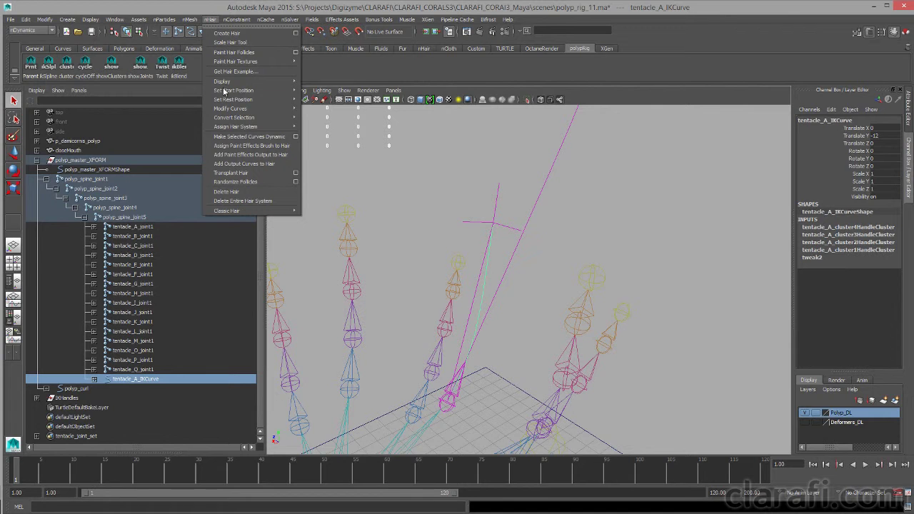
click(231, 137)
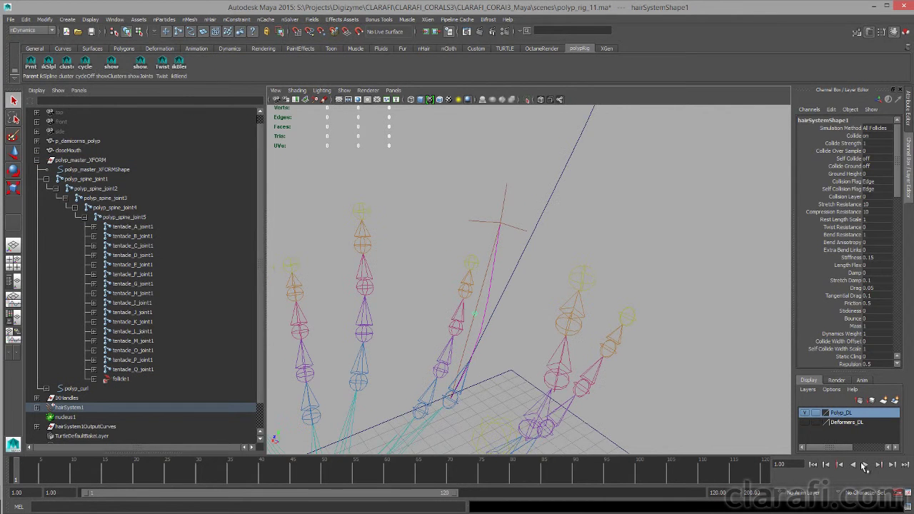
Play the hair simulation to check the curve's motion, stop it, and return to the first frame.
click(865, 465)
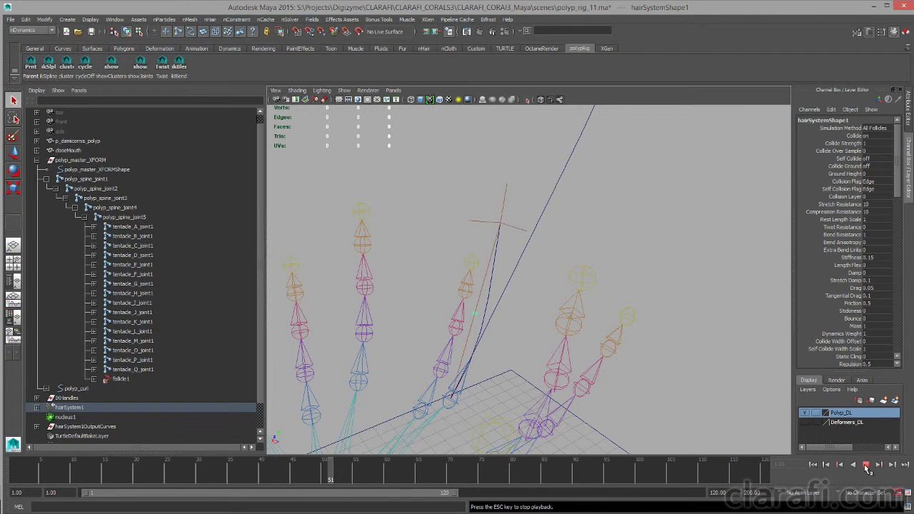
click(866, 465)
click(813, 465)
alt+drag(543, 326, 522, 312)
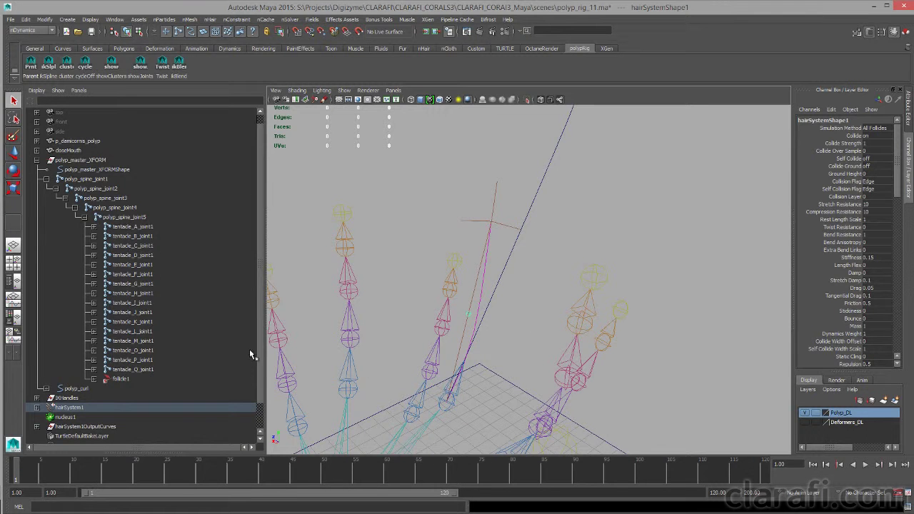
Rename the hairSystem1 node as polypHairSustem.
scroll(257, 375, down, 1)
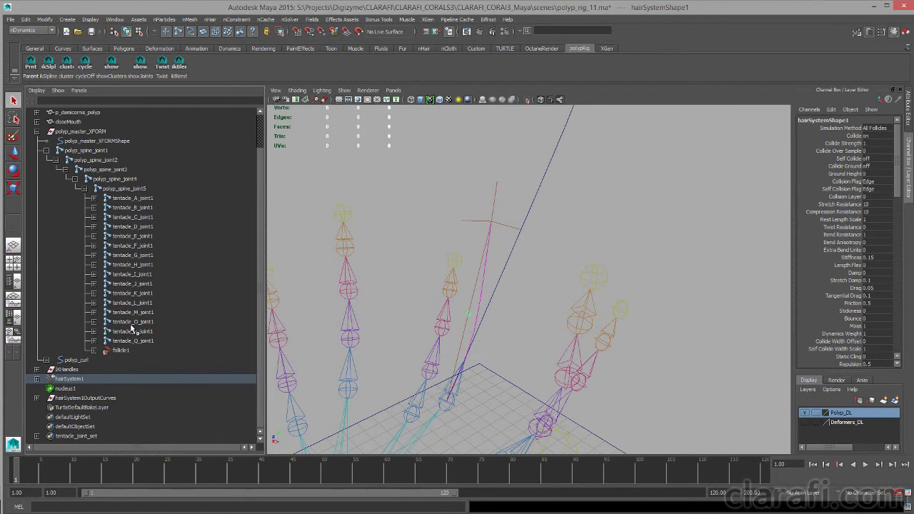
click(82, 390)
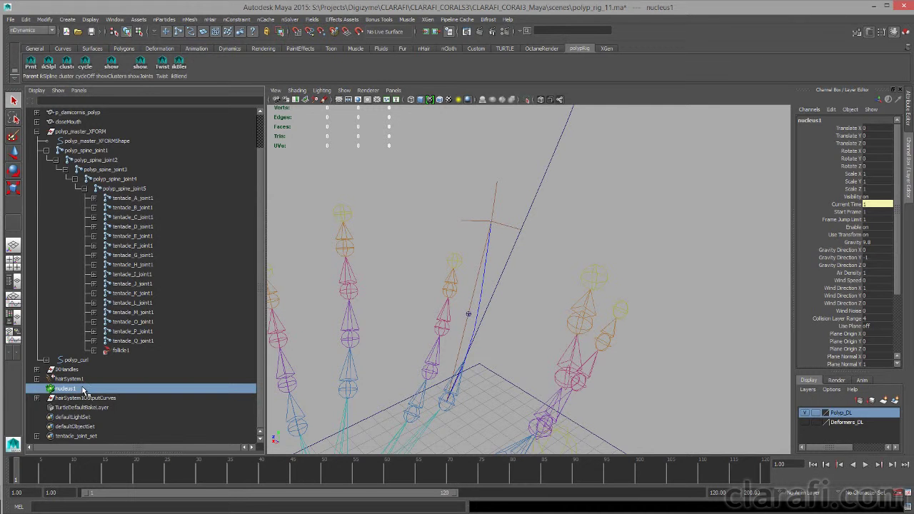
click(82, 379)
click(37, 380)
click(38, 380)
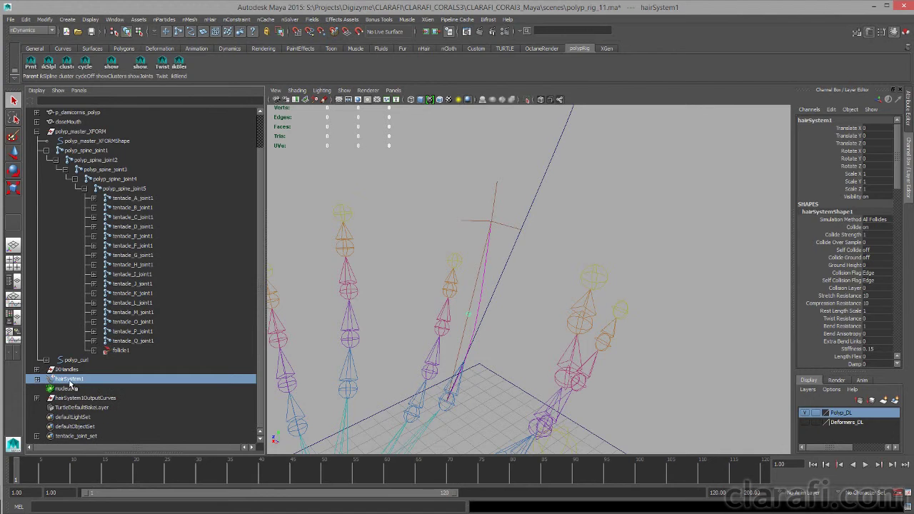
double_click(69, 382)
text(pol)
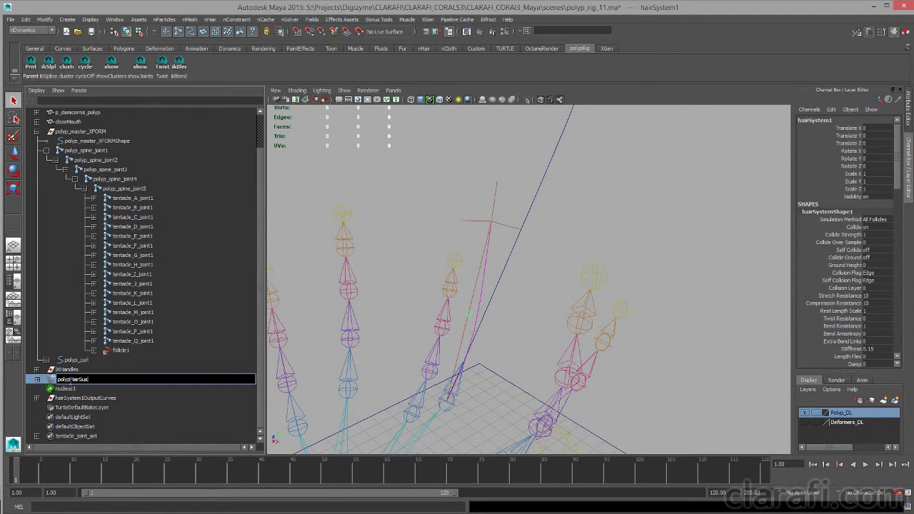
text(ypHairSystem)
key(Return)
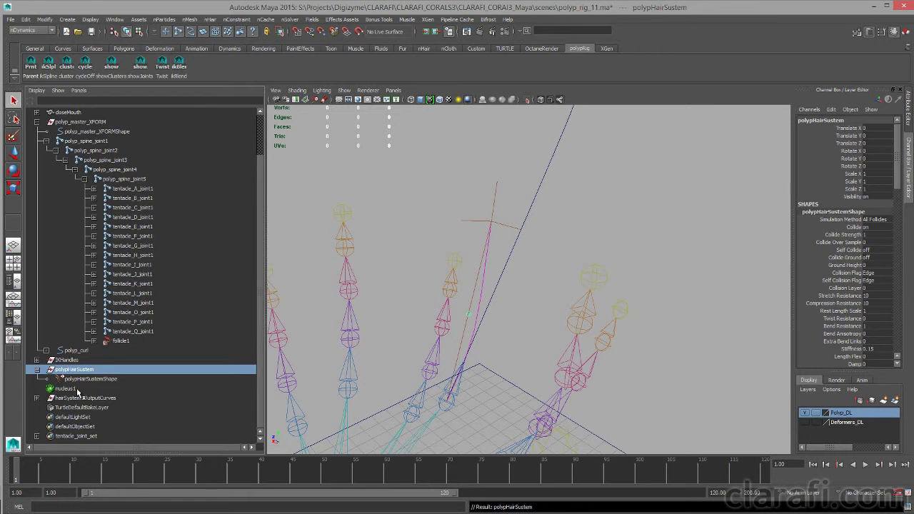
Examine the nucleus1 solver and the polypHairSustemShape node against the tentacle curve.
click(69, 387)
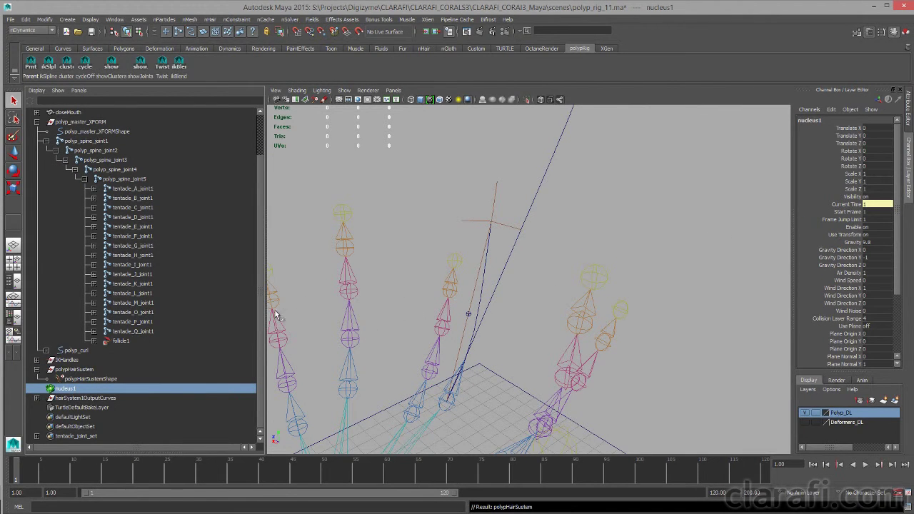
click(97, 379)
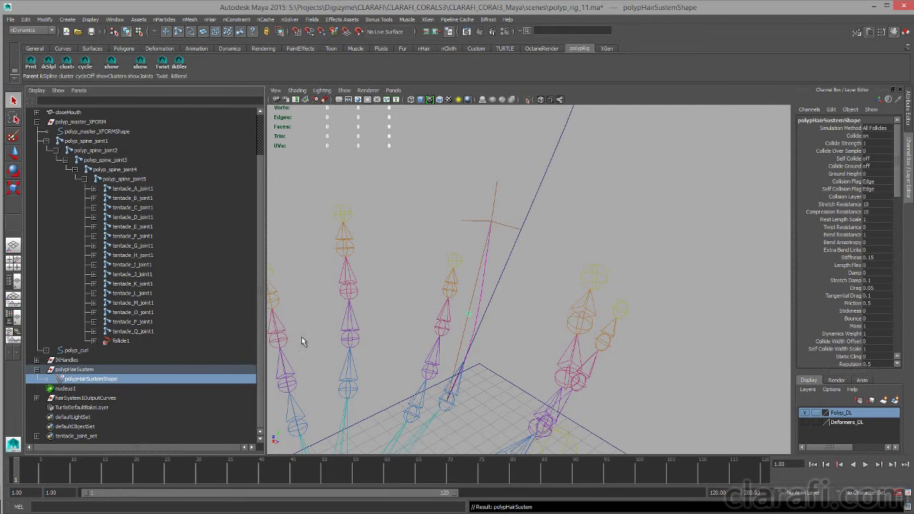
alt+drag(604, 259, 551, 226)
alt+middle_drag(550, 221, 547, 227)
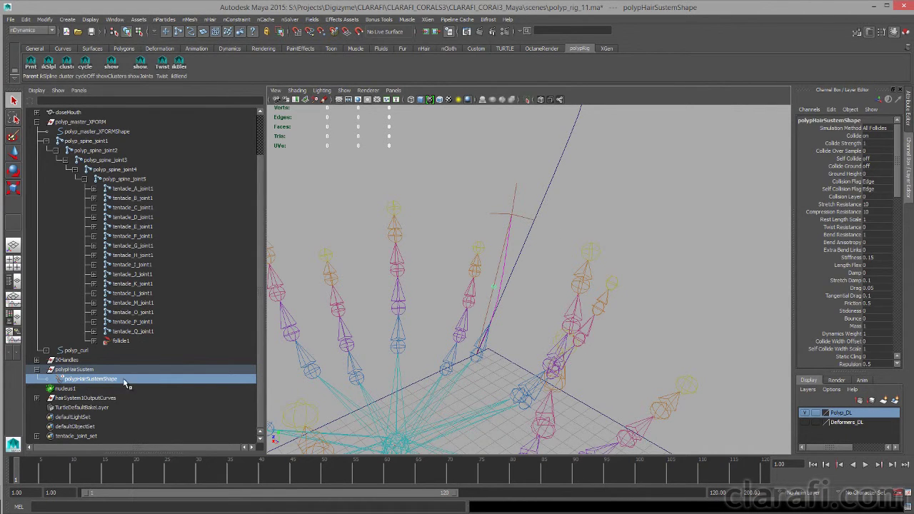
mouse_move(505, 318)
alt+mouse_down()
mouse_move(533, 284)
mouse_move(515, 319)
alt+mouse_up()
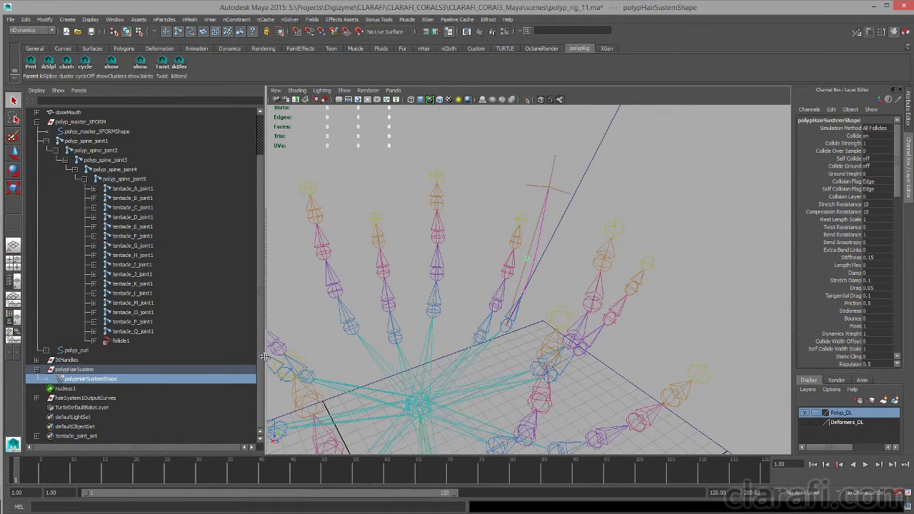
Rename curve1 inside the hairSystem1OutputCurves group as tentacle_A_dynamicHair.
click(104, 398)
click(37, 398)
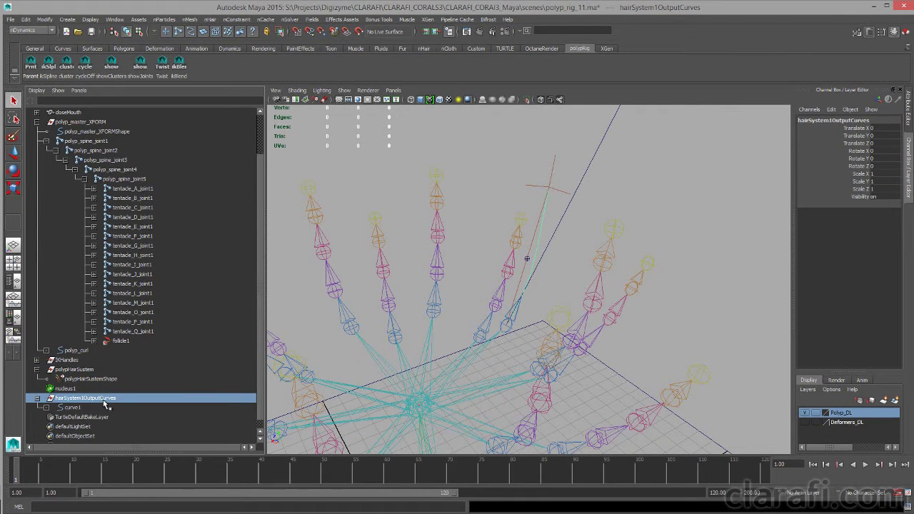
click(74, 408)
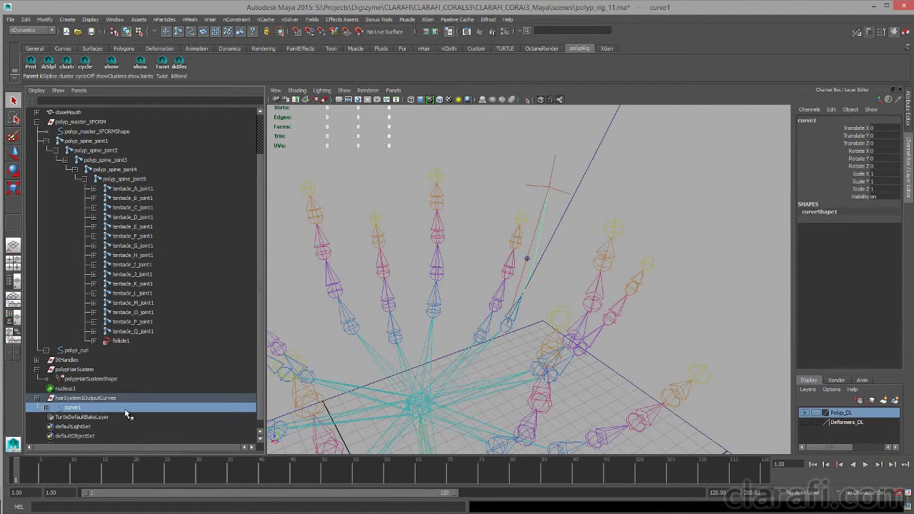
double_click(73, 407)
text(dynamicCrv)
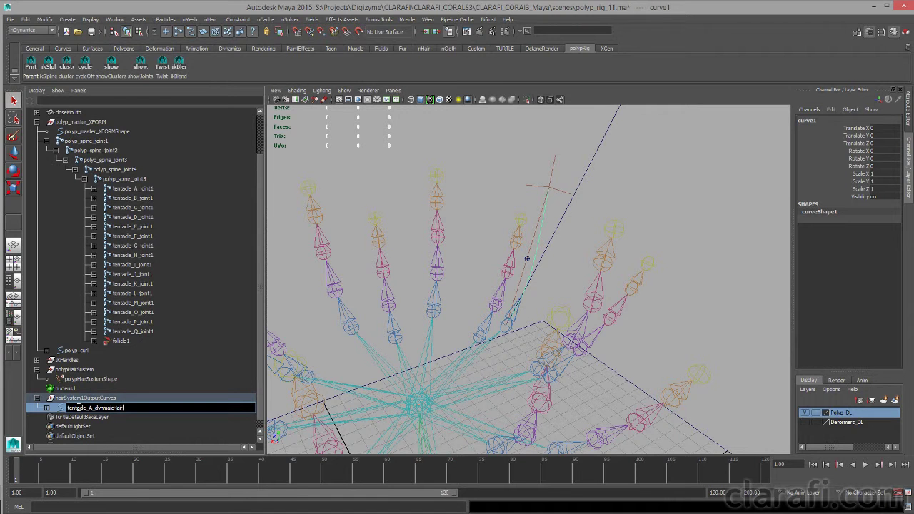
key(Return)
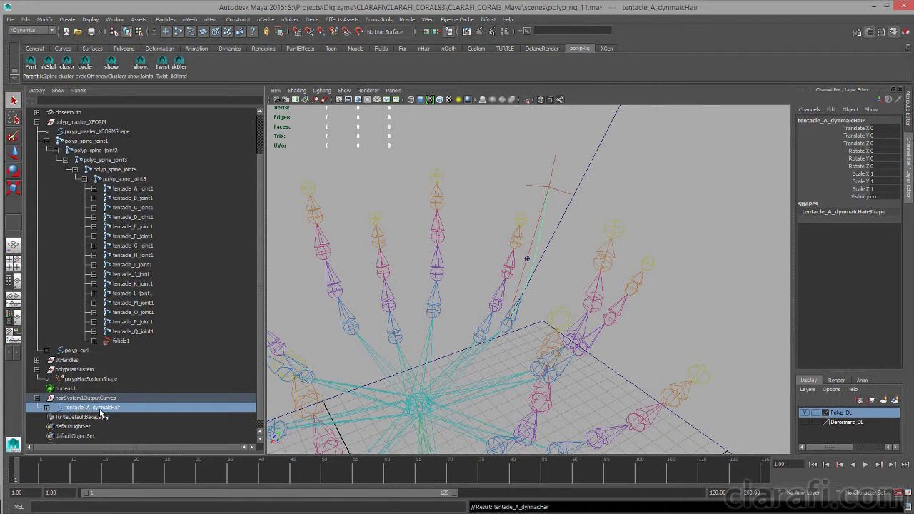
double_click(106, 409)
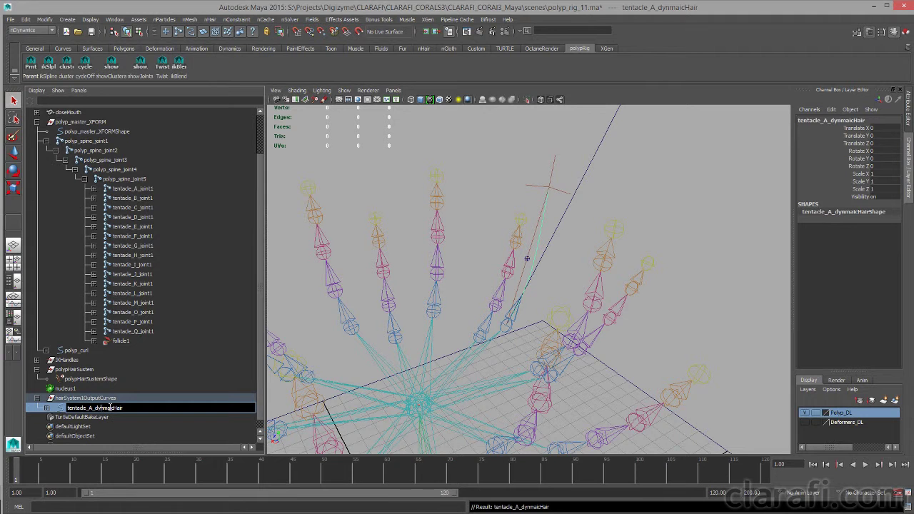
key(BackSpace)
text(amic)
key(Return)
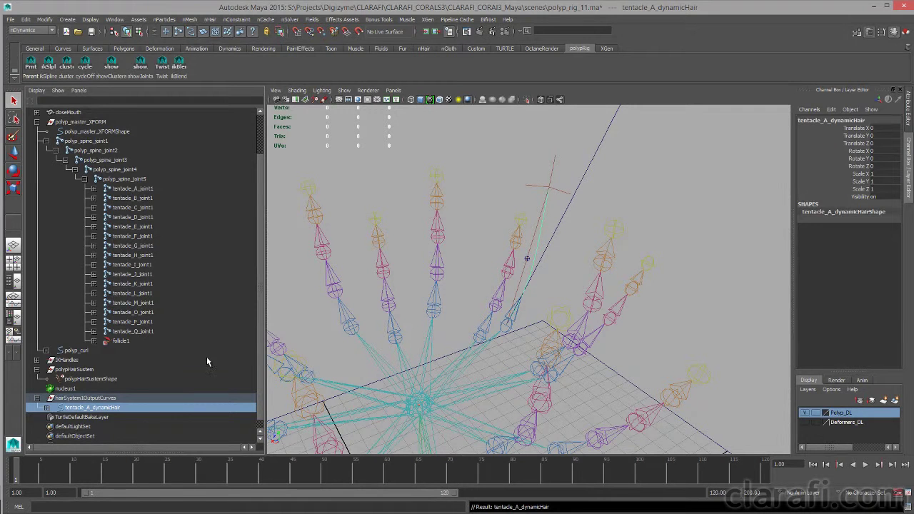
Play and stop the hair simulation, and examine the tentacle_A_dynamicHair curve up close.
click(864, 465)
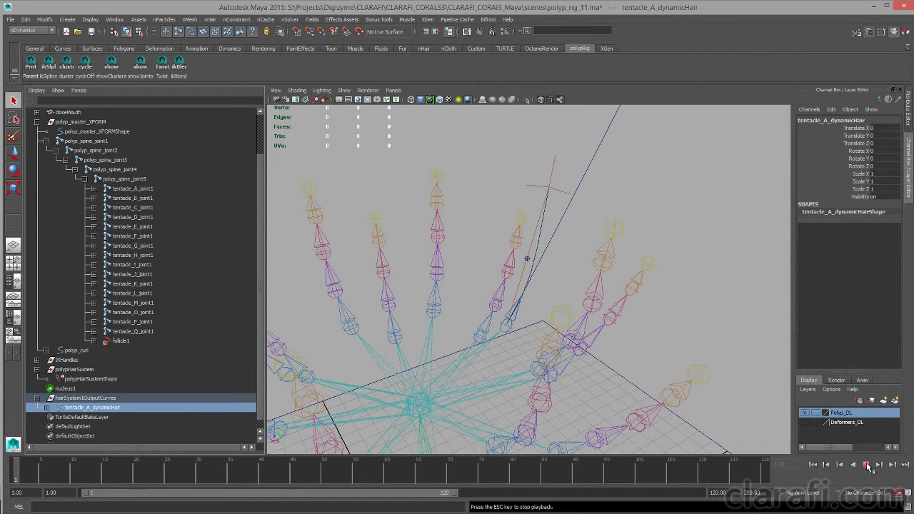
click(866, 464)
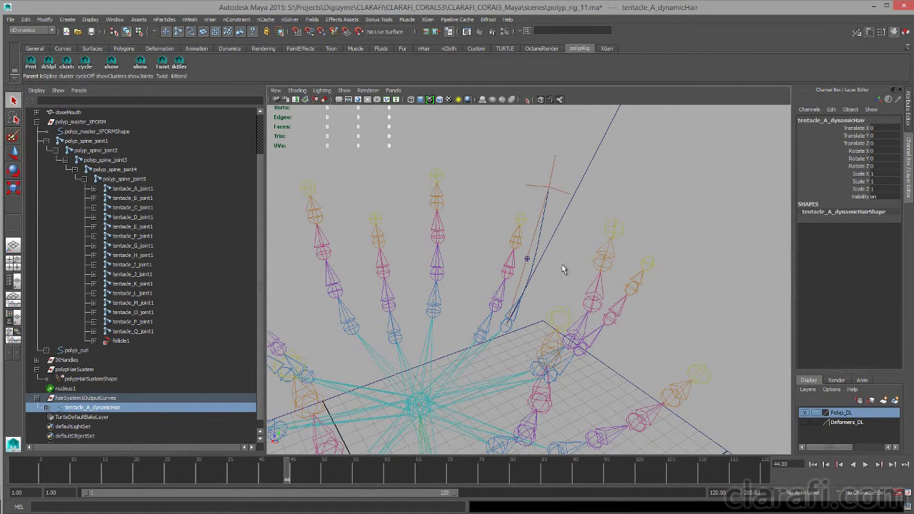
key(f)
alt+drag(711, 375, 619, 336)
alt+middle_drag(619, 337, 520, 267)
alt+right_drag(520, 268, 720, 409)
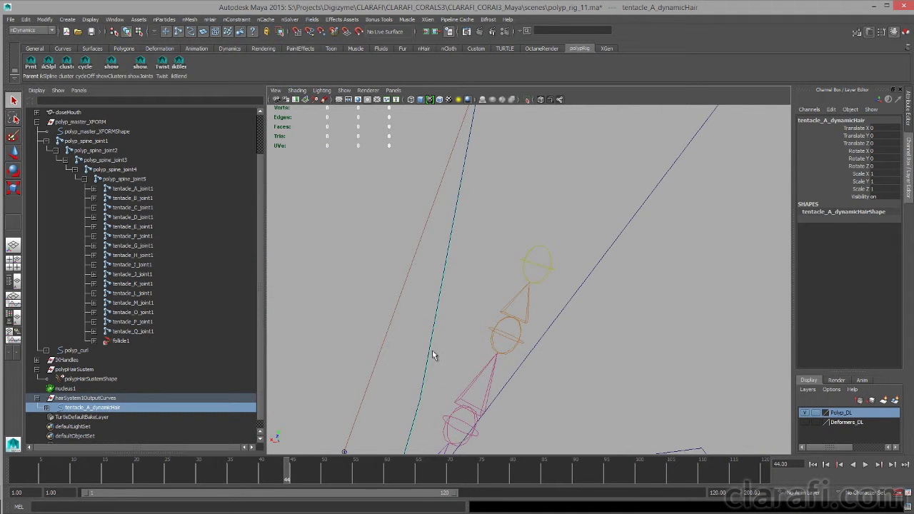
alt+middle_drag(520, 357, 602, 287)
alt+right_drag(541, 343, 688, 381)
Replay the simulation from the first frame to watch the curve's motion closely, stop it, and return to the first frame.
click(815, 465)
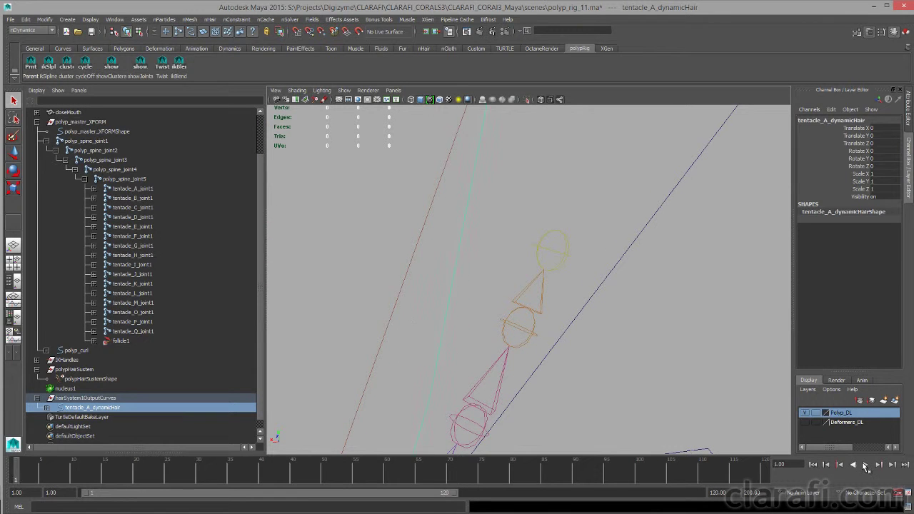
click(866, 464)
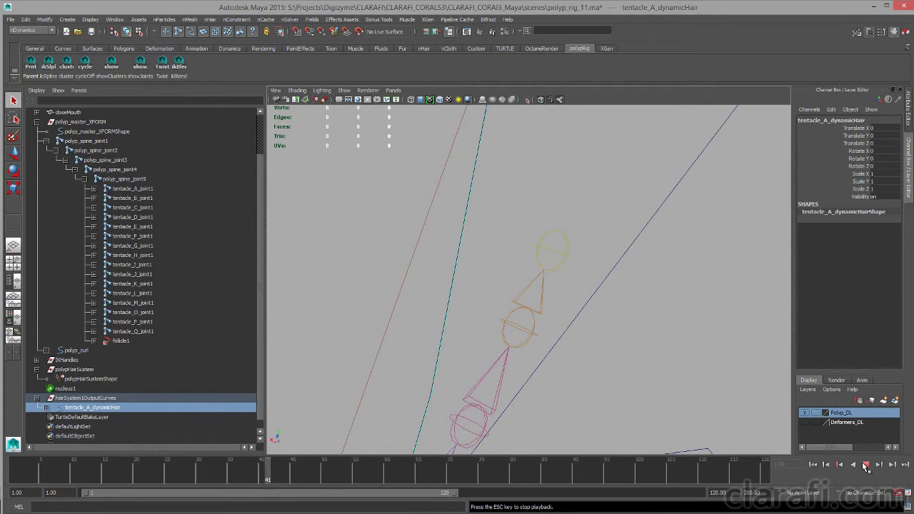
click(866, 465)
click(814, 465)
Rename the follicle1 node under polyp_spine_joint5 as tentacle_A_follicle.
alt+drag(440, 312, 420, 368)
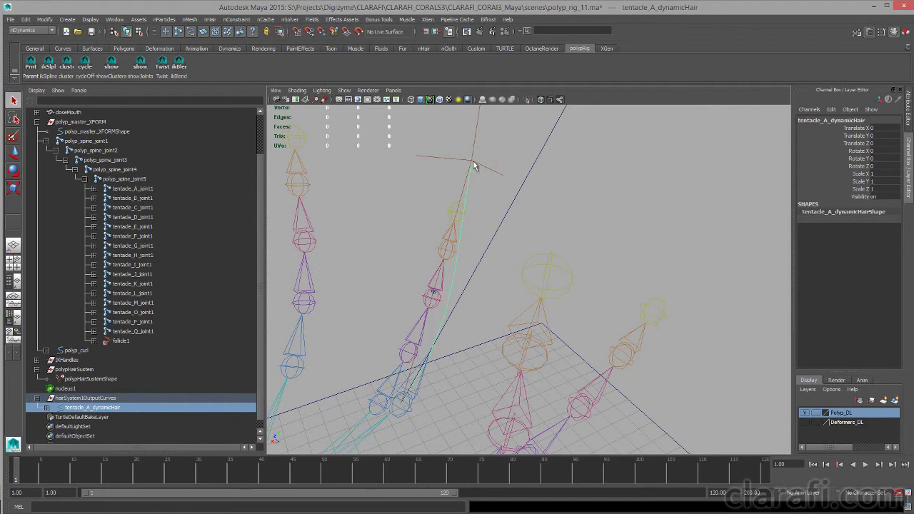
alt+right_drag(558, 241, 553, 241)
alt+drag(553, 240, 560, 256)
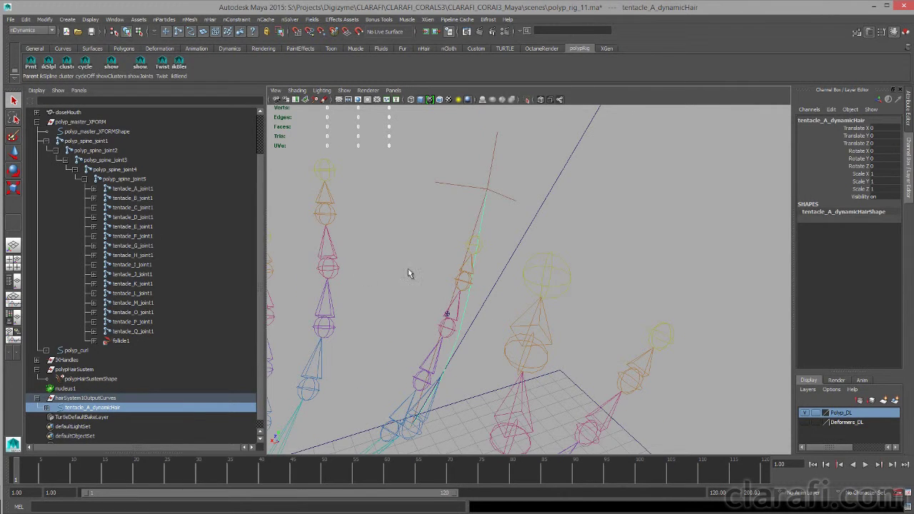
click(119, 340)
double_click(121, 340)
text(tentacle_A_follicle)
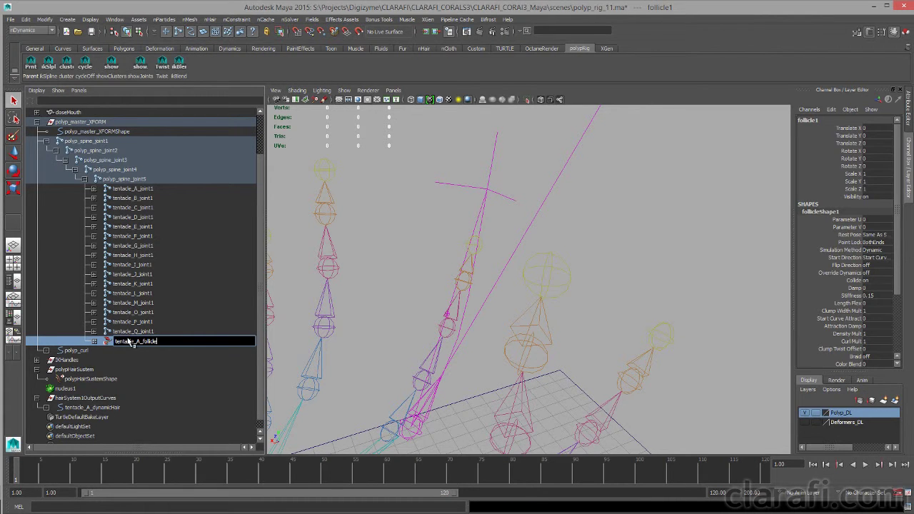
key(Return)
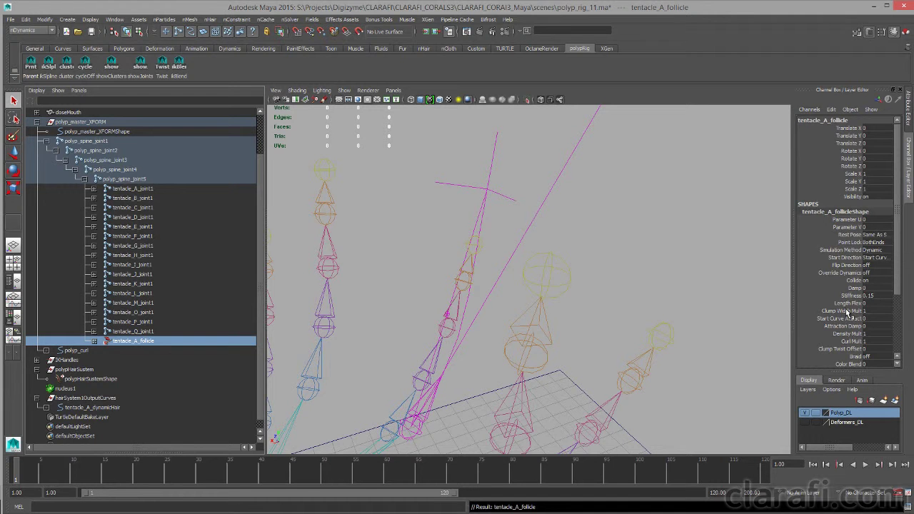
Set the Point Lock of tentacle_A_follicle to Base.
click(866, 244)
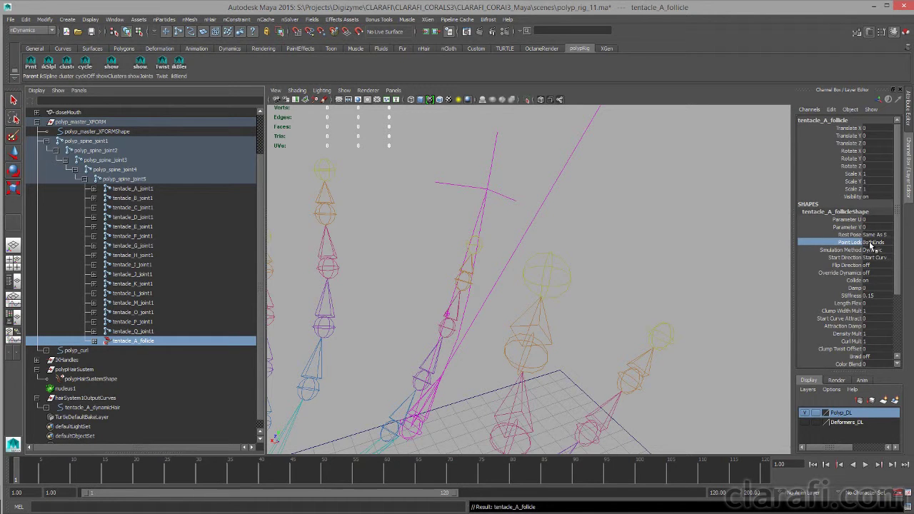
click(875, 243)
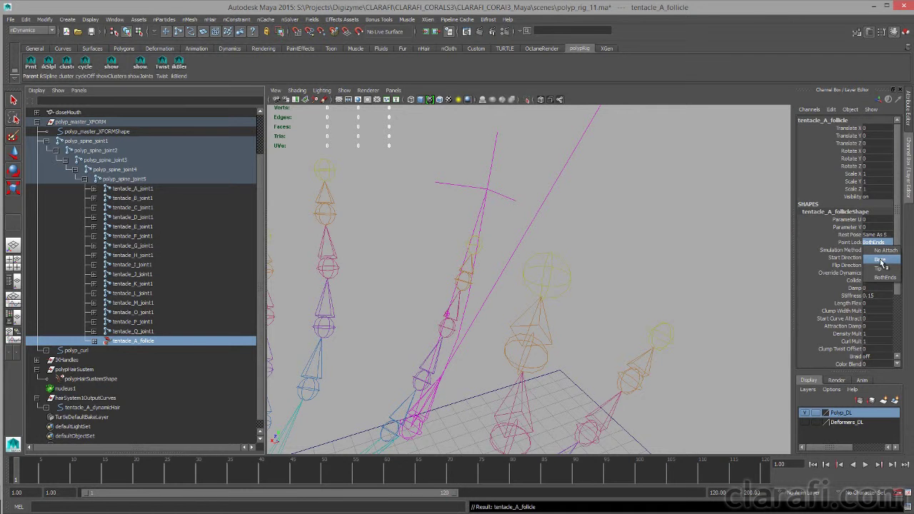
click(881, 260)
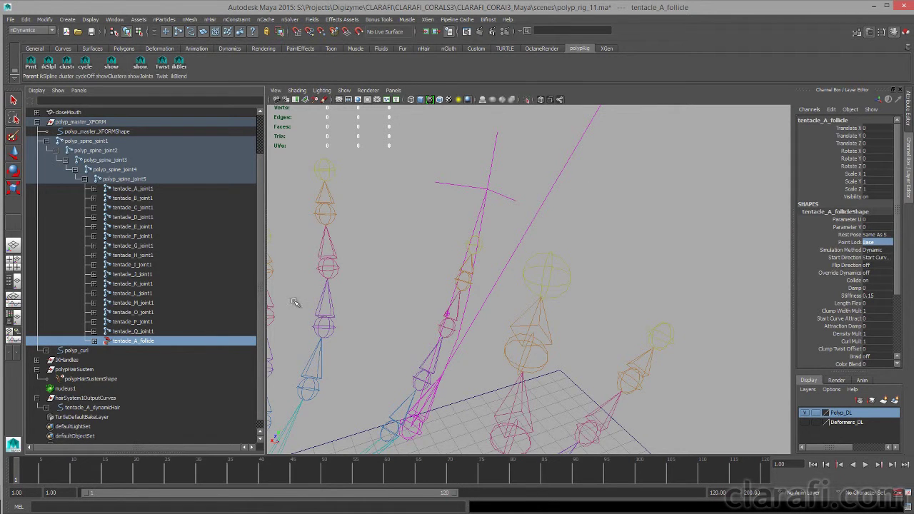
click(908, 113)
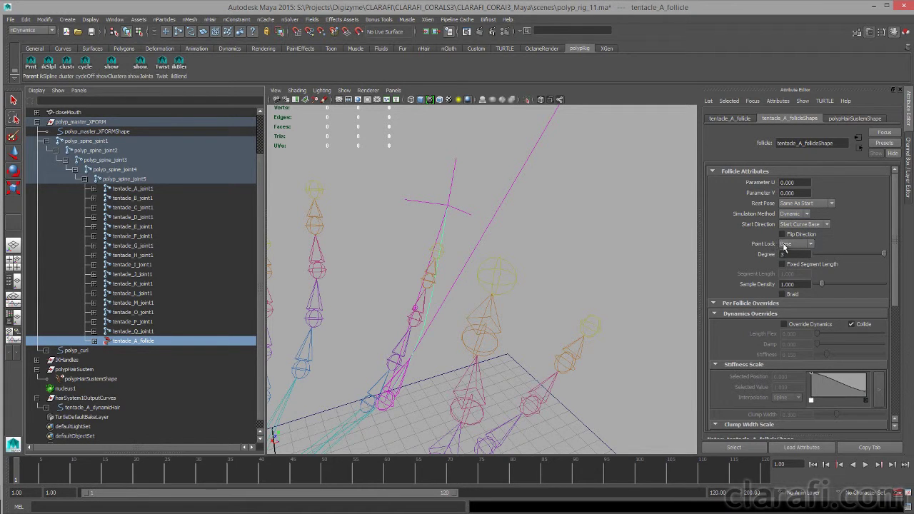
click(789, 244)
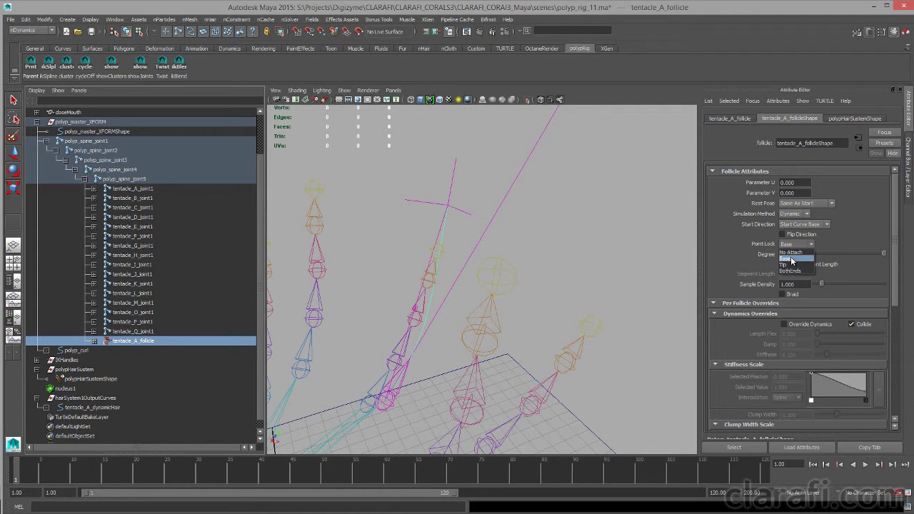
click(786, 258)
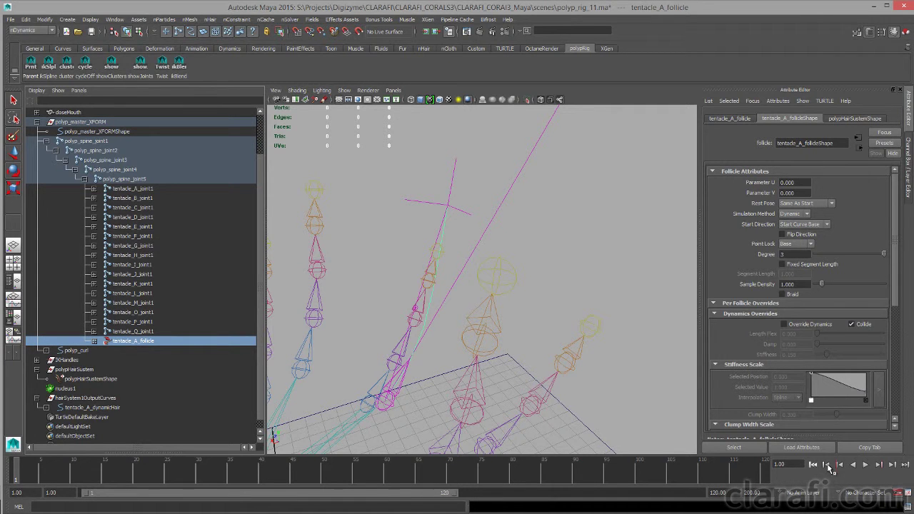
Play the simulation with tentacle_A_dynamicHair selected to check the base-locked curve's motion, and stop it.
click(866, 465)
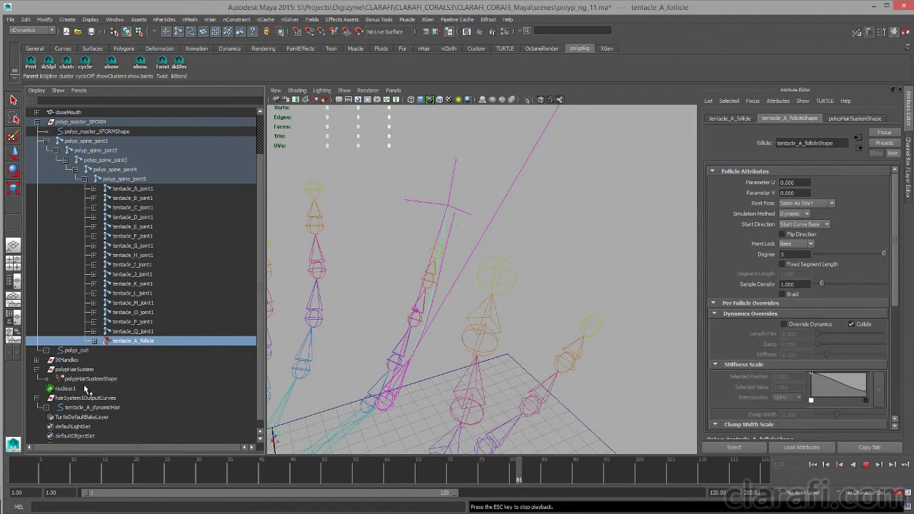
click(92, 407)
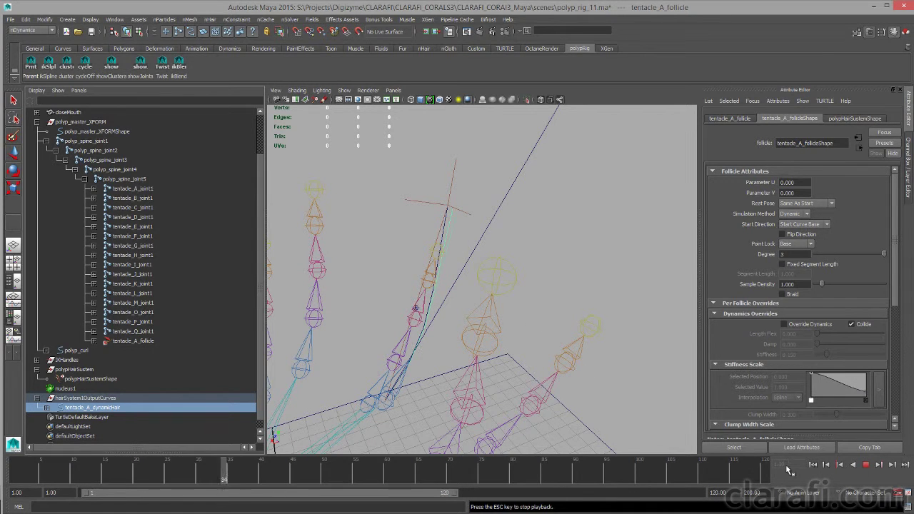
key(Escape)
alt+drag(459, 309, 448, 332)
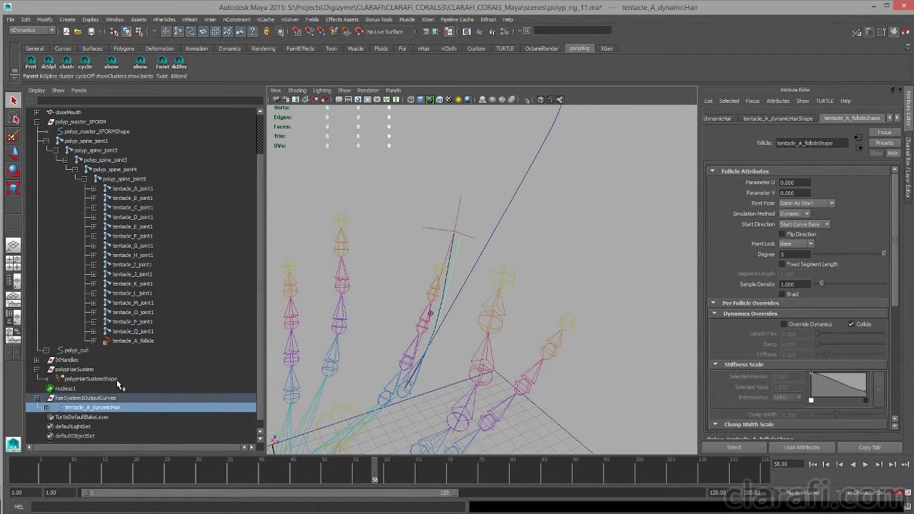
Correct the name of the polypHairSustem node to polypHairSystem.
click(102, 379)
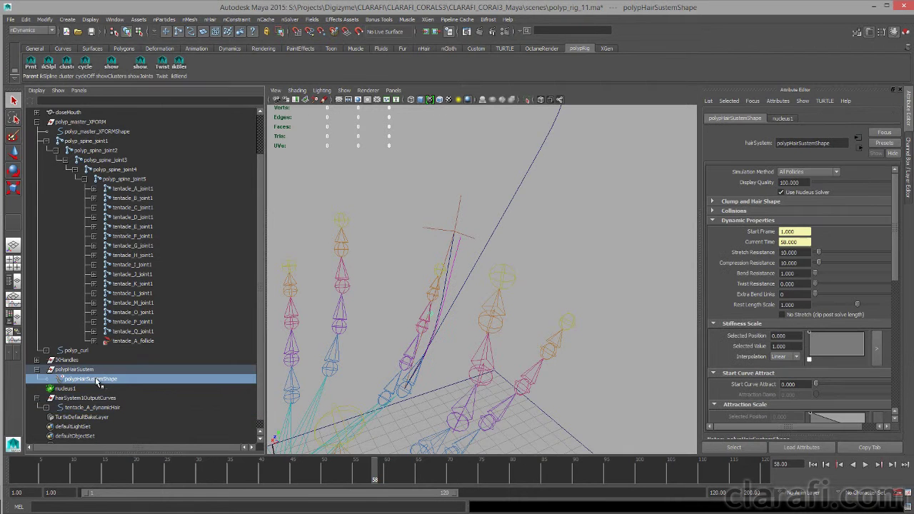
click(80, 370)
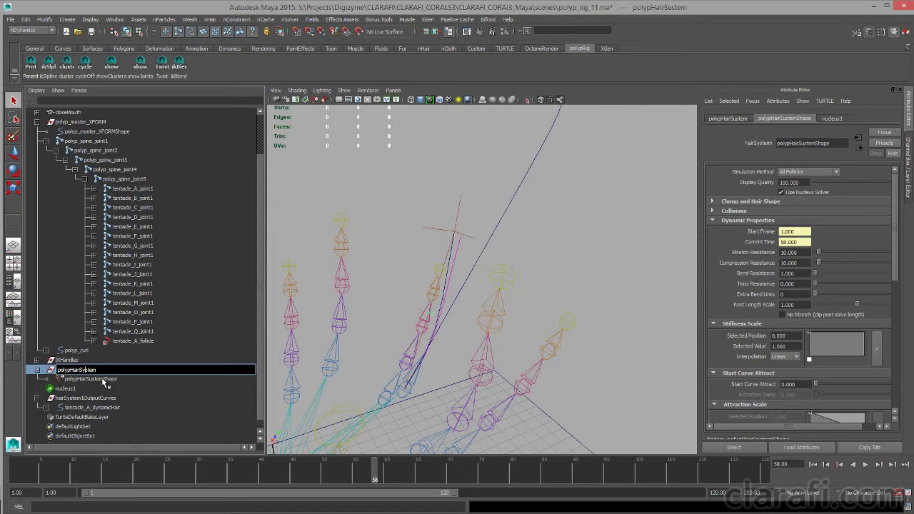
key(Return)
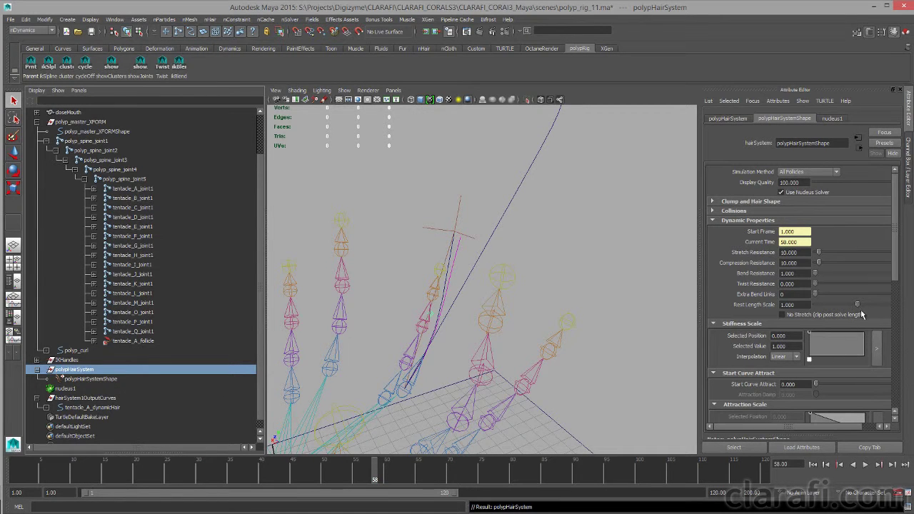
Reshape the hair system's Stiffness Scale ramp with a point at position 0.339 and value 0.100, and test it by playing from the first frame.
drag(810, 336, 810, 352)
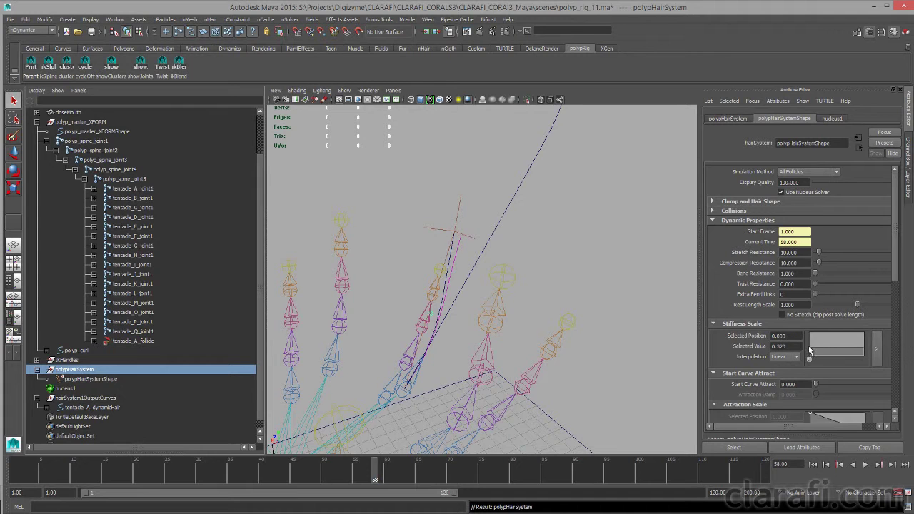
drag(863, 351, 828, 357)
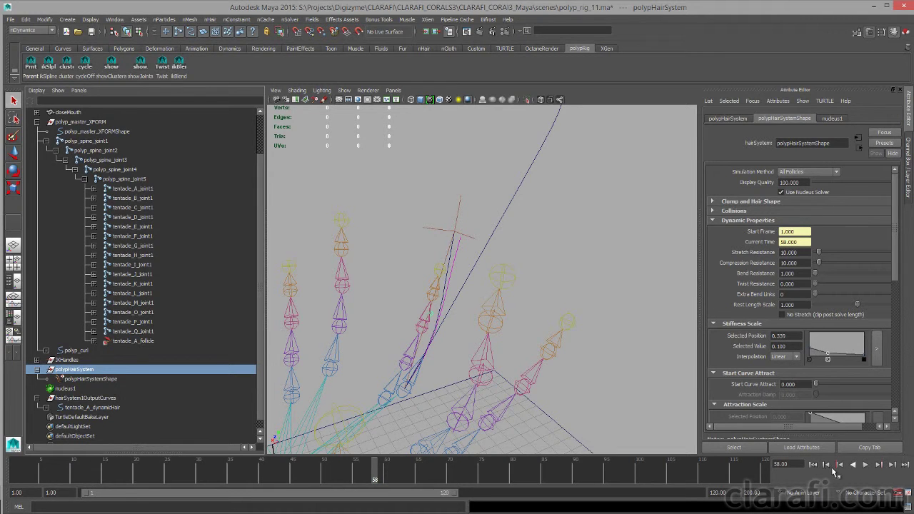
click(813, 464)
click(865, 465)
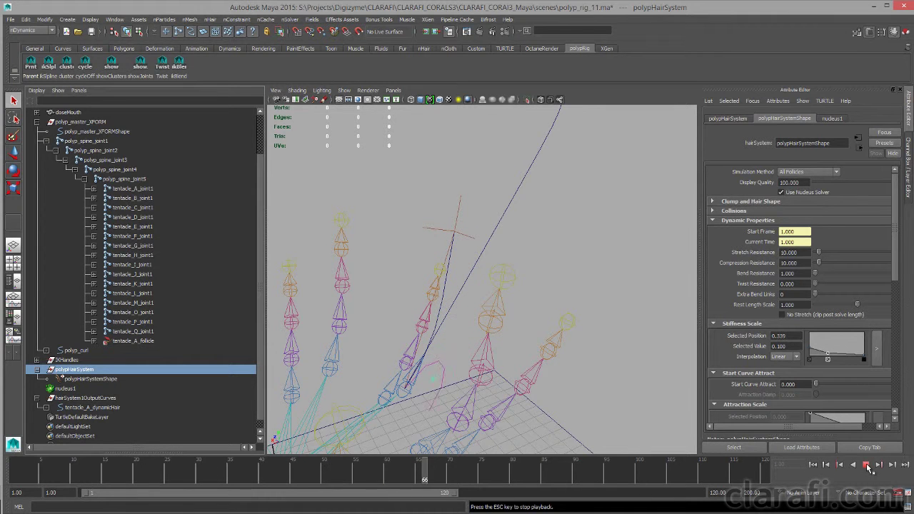
click(867, 465)
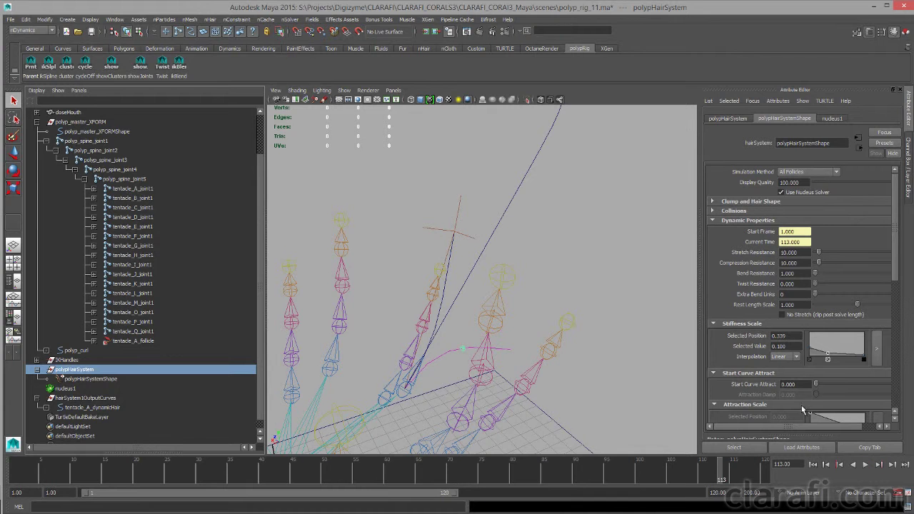
Set the hair system's Damp force to 0.25 and play the simulation from the first frame.
scroll(879, 296, down, 8)
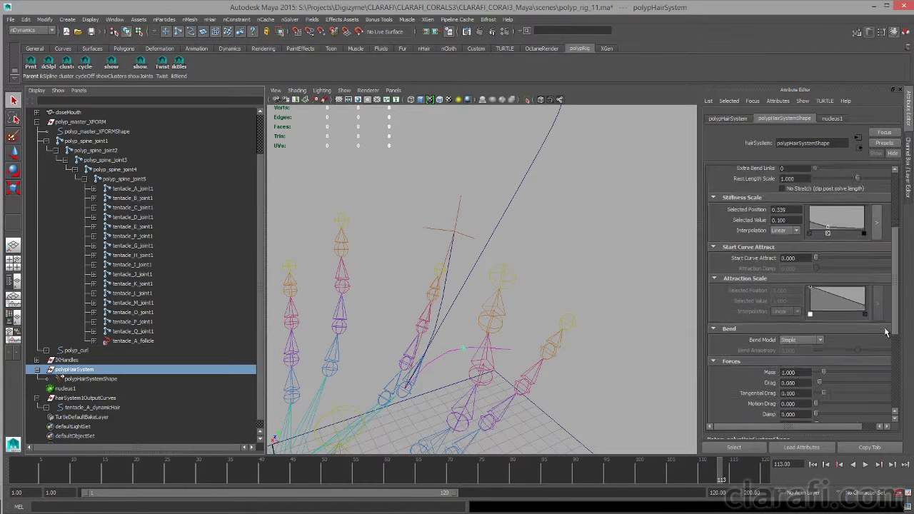
scroll(885, 357, down, 1)
click(793, 339)
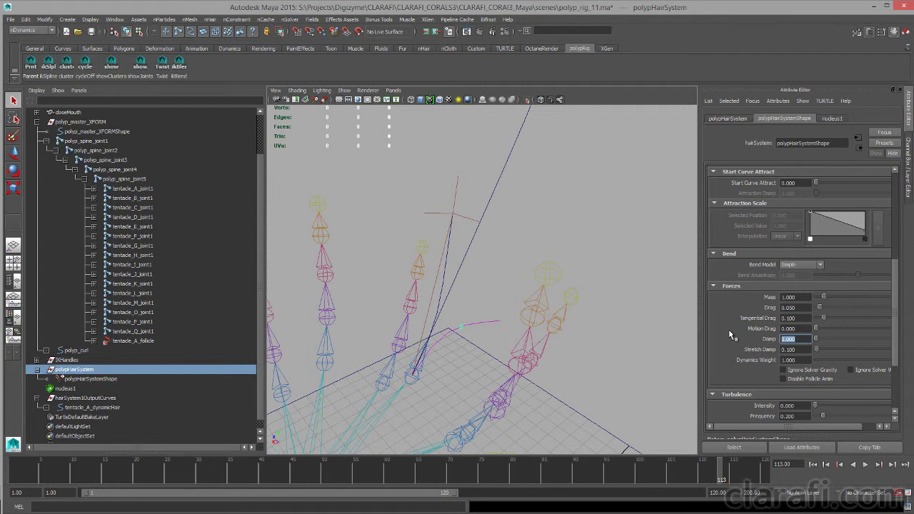
text(0.25)
key(Return)
click(813, 464)
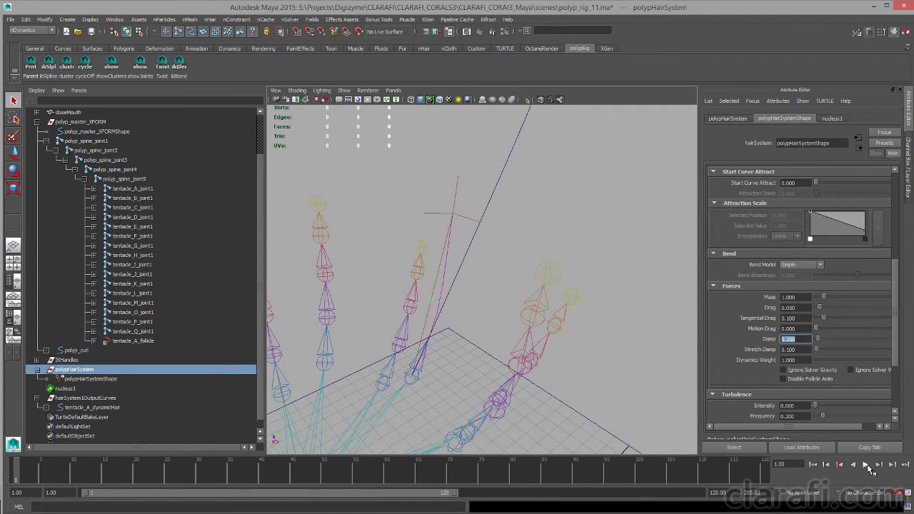
click(866, 464)
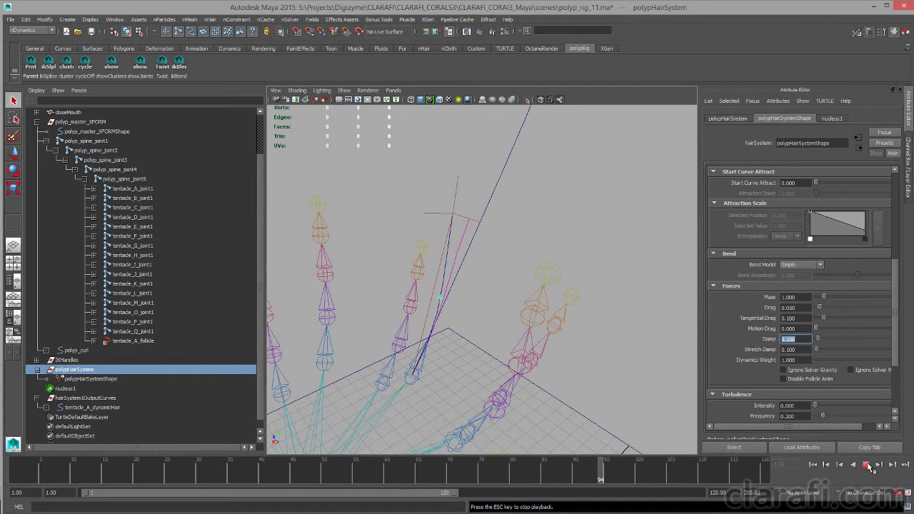
Set the hair system's Turbulence Intensity to 0.25, play the simulation from the first frame, and raise the intensity to about 0.737.
text(.)
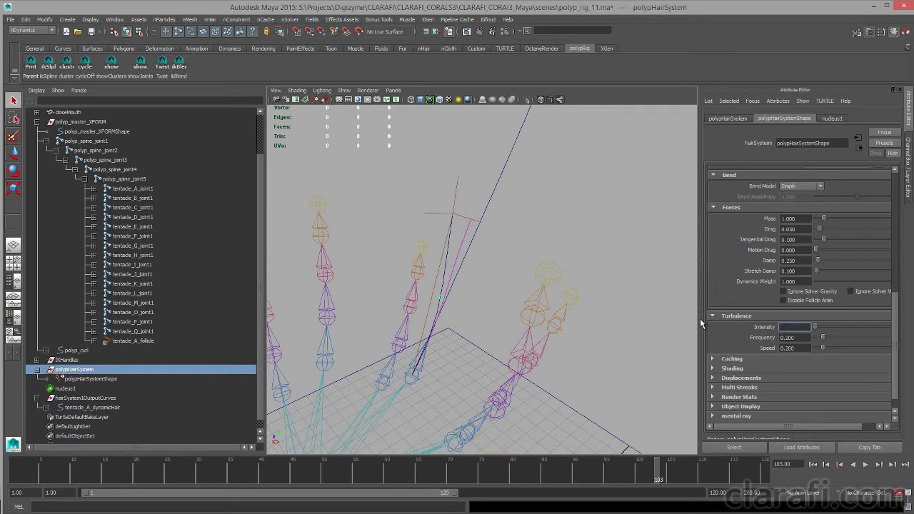
text(25)
key(Return)
click(813, 465)
click(865, 465)
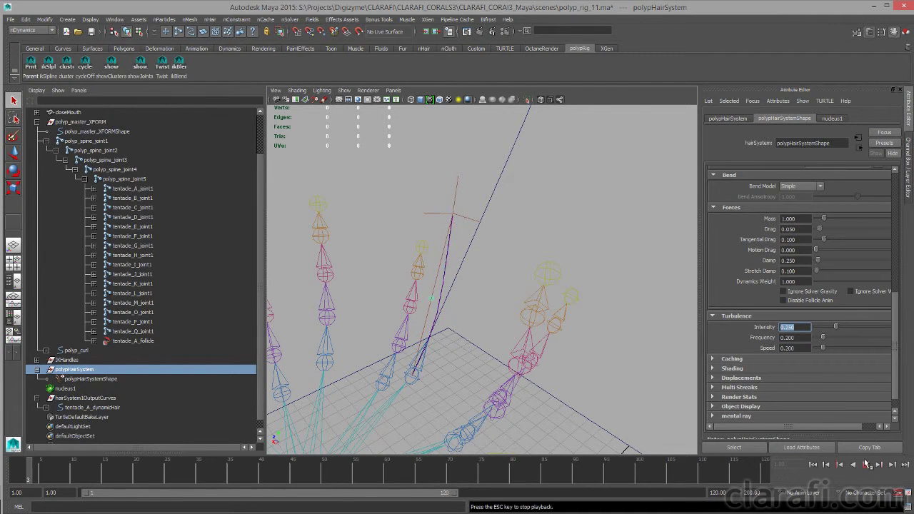
drag(836, 327, 877, 328)
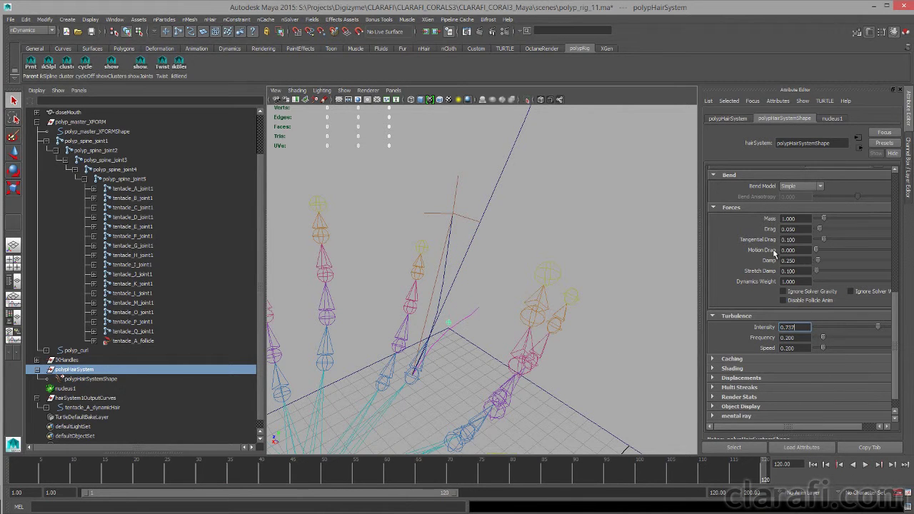
Select the tentacle_A_CTRL control curve and turn on its Show Joints attribute.
alt+drag(635, 255, 564, 262)
alt+drag(565, 306, 524, 300)
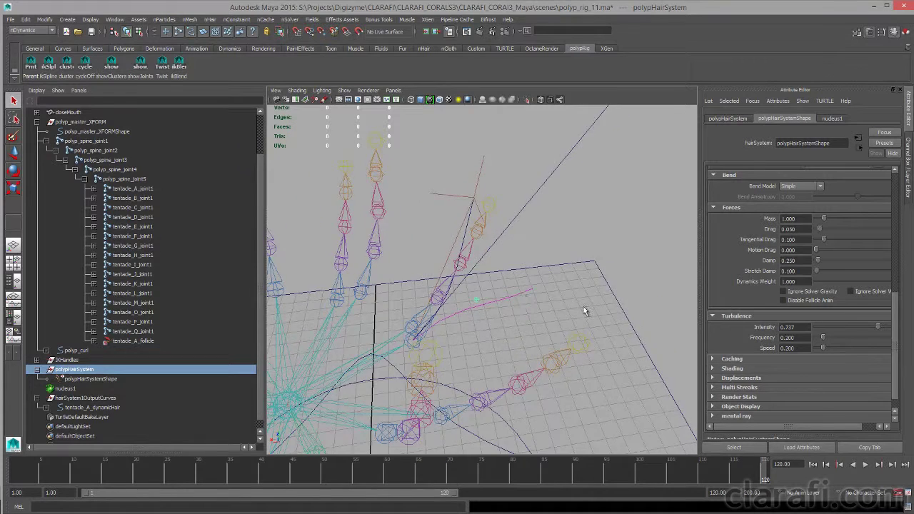
alt+middle_drag(524, 300, 578, 308)
alt+drag(578, 307, 438, 341)
drag(503, 187, 618, 187)
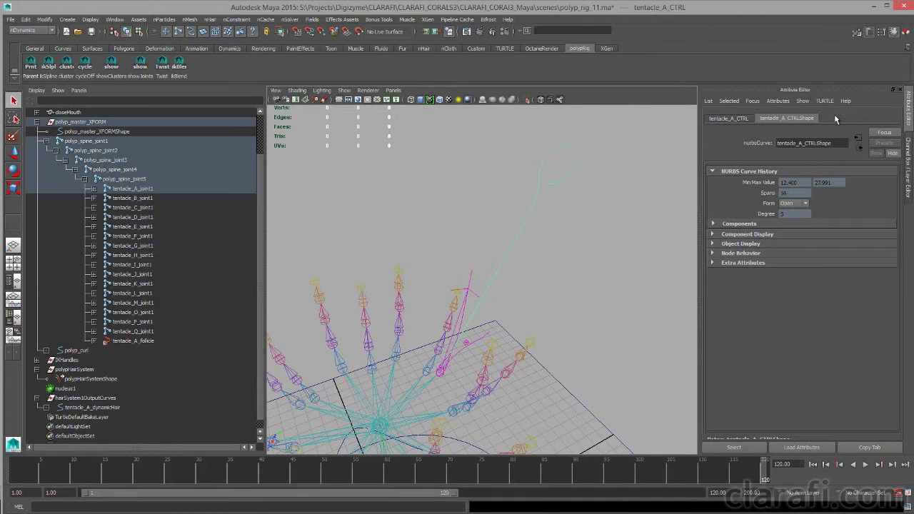
click(908, 163)
double_click(884, 220)
text(on)
key(Return)
Play the simulation from the first frame to compare tentacle A's joints with the moving dynamic curve.
alt+drag(494, 300, 532, 244)
click(813, 464)
click(866, 464)
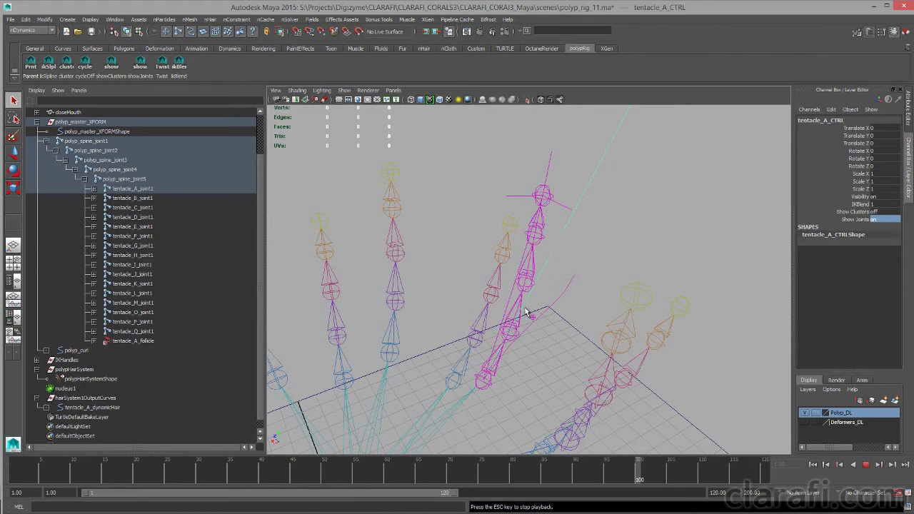
Stop the simulation playback and open the Node Editor with an empty graph.
alt+drag(569, 280, 551, 267)
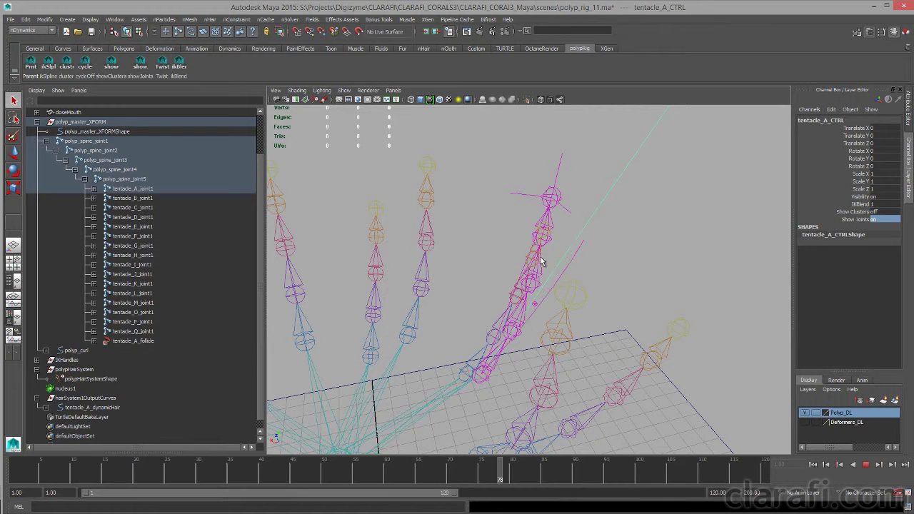
click(863, 465)
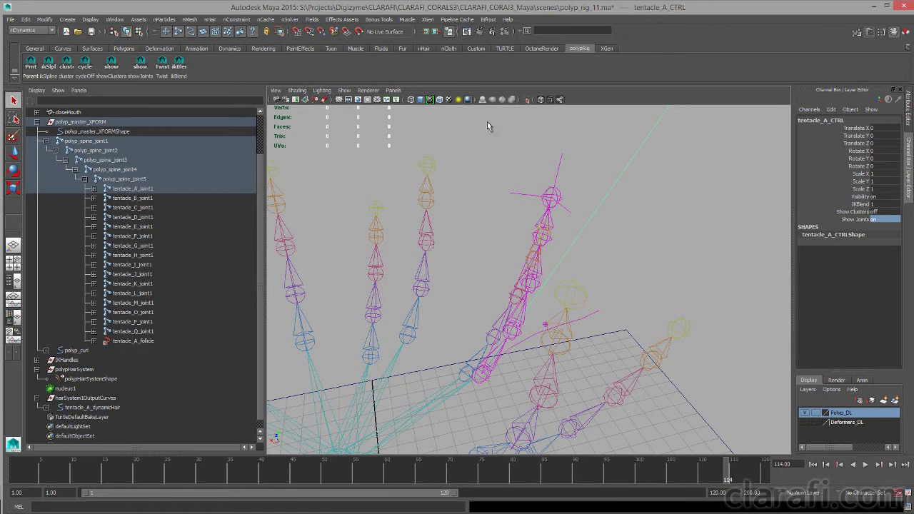
alt+drag(530, 316, 493, 313)
click(114, 19)
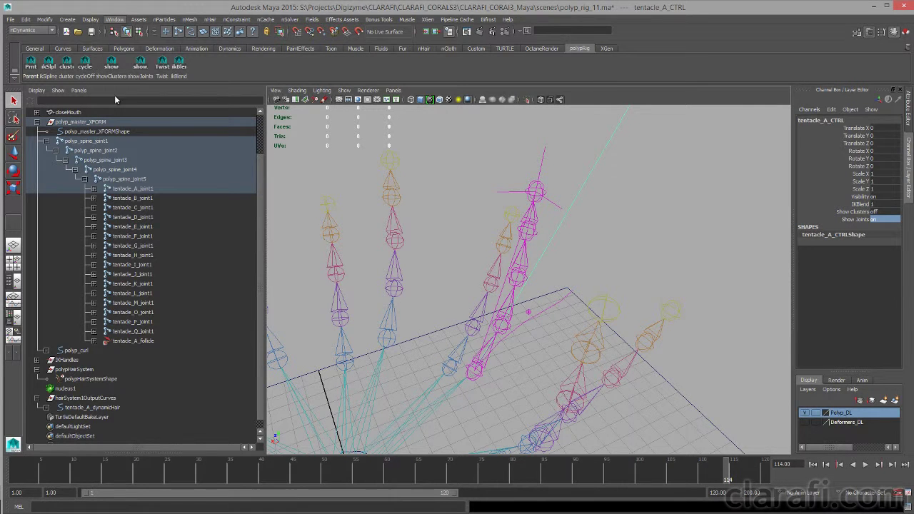
click(125, 97)
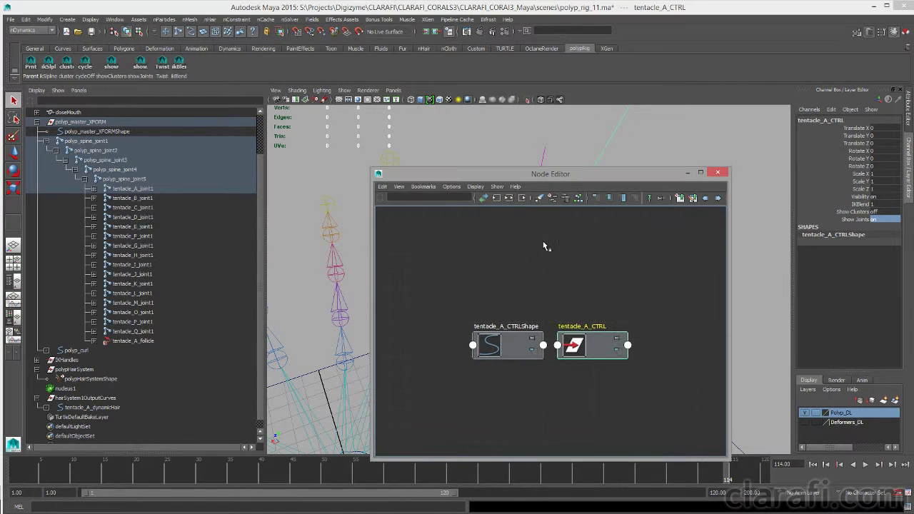
click(540, 199)
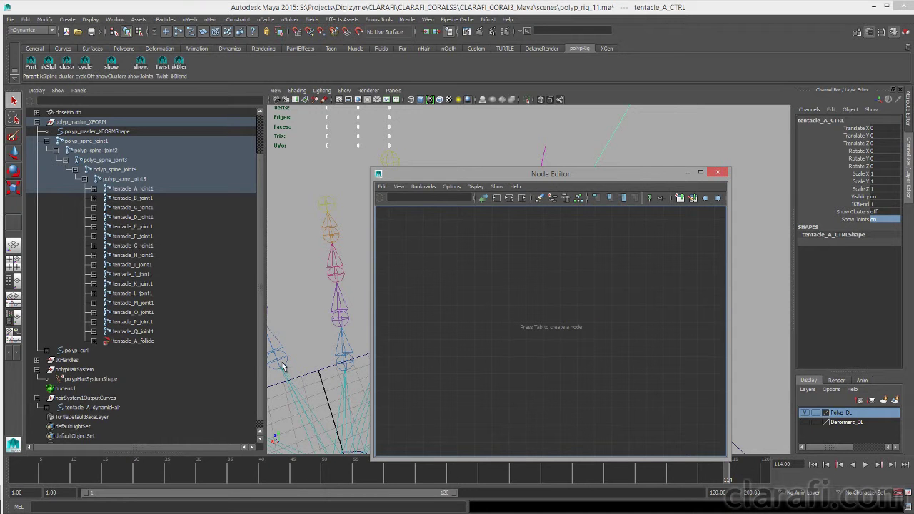
Expand tentacle_A_follicle in the hierarchy down to its IK curve and select tentacle_A_IKCurveShape.
scroll(260, 357, down, 1)
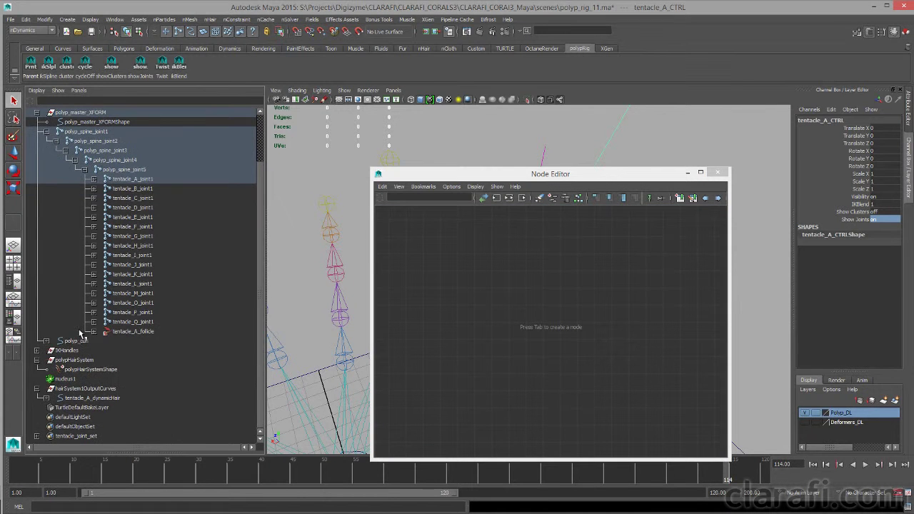
click(95, 332)
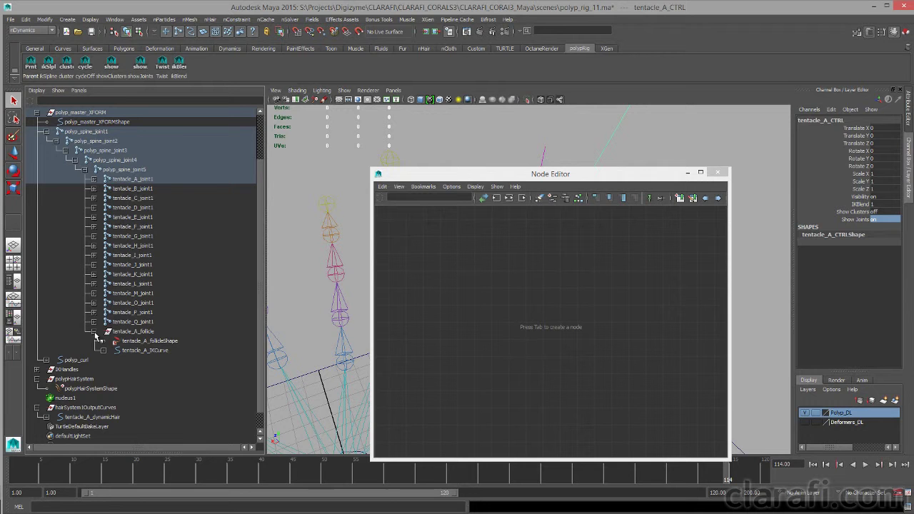
click(149, 350)
scroll(131, 353, down, 2)
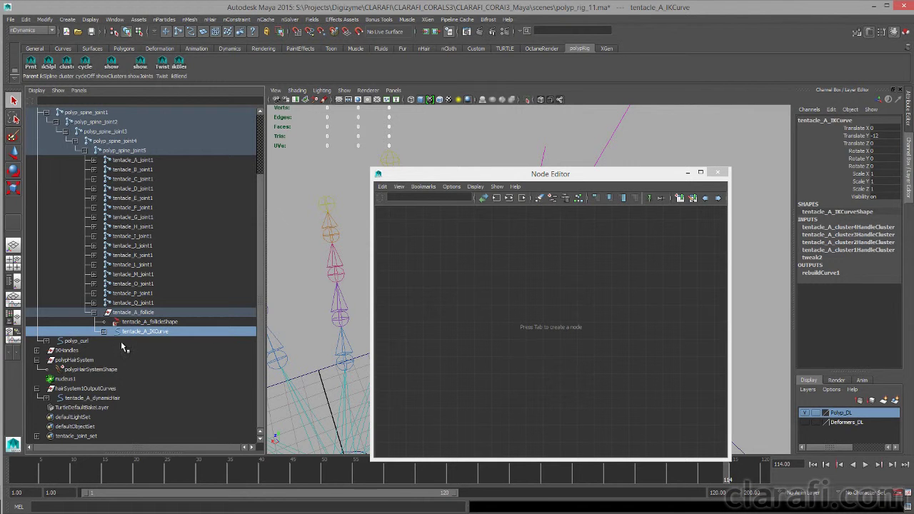
click(104, 332)
click(163, 341)
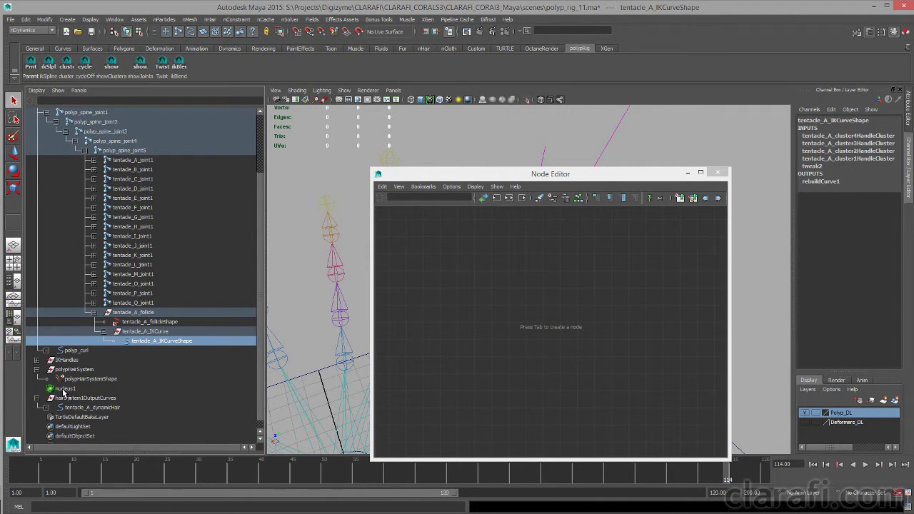
Add tentacle_A_IKHandle and tentacle_A_dynamicHairShape to the selection and bring the selected nodes into the Node Editor graph.
click(36, 360)
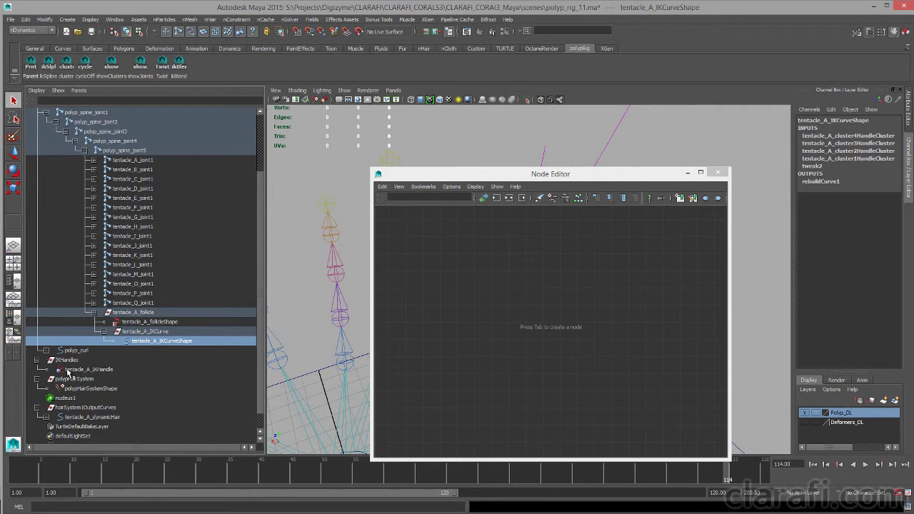
ctrl+click(89, 369)
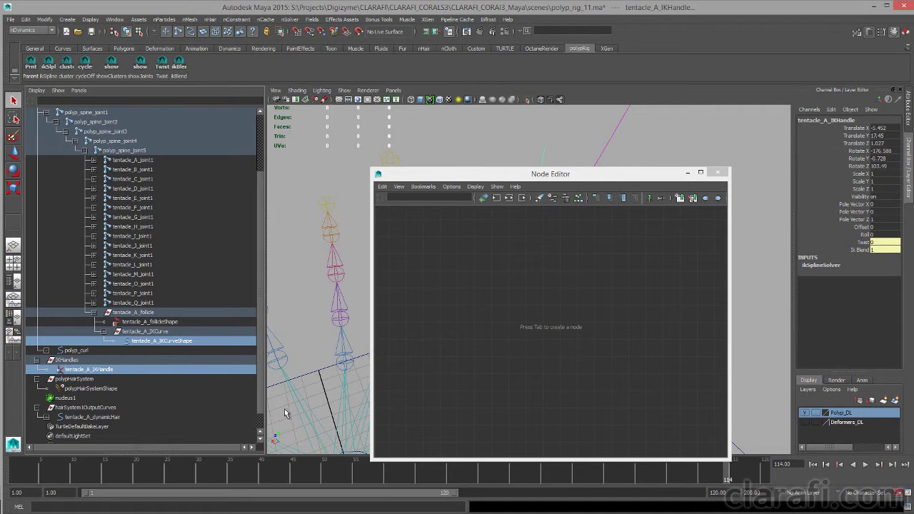
scroll(223, 427, down, 1)
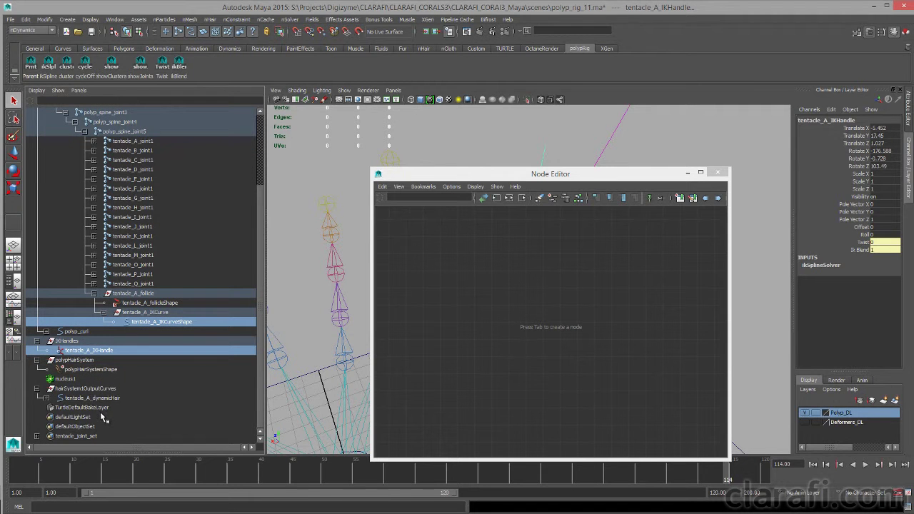
click(46, 398)
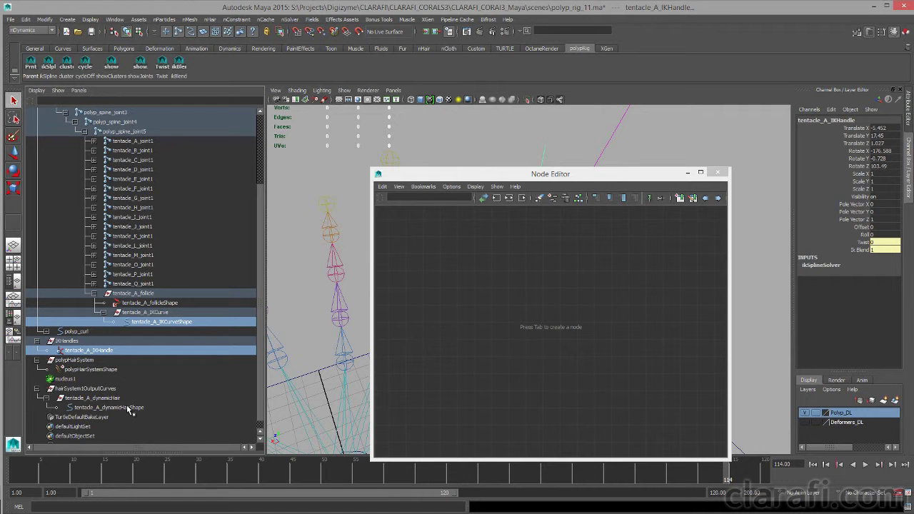
ctrl+click(136, 407)
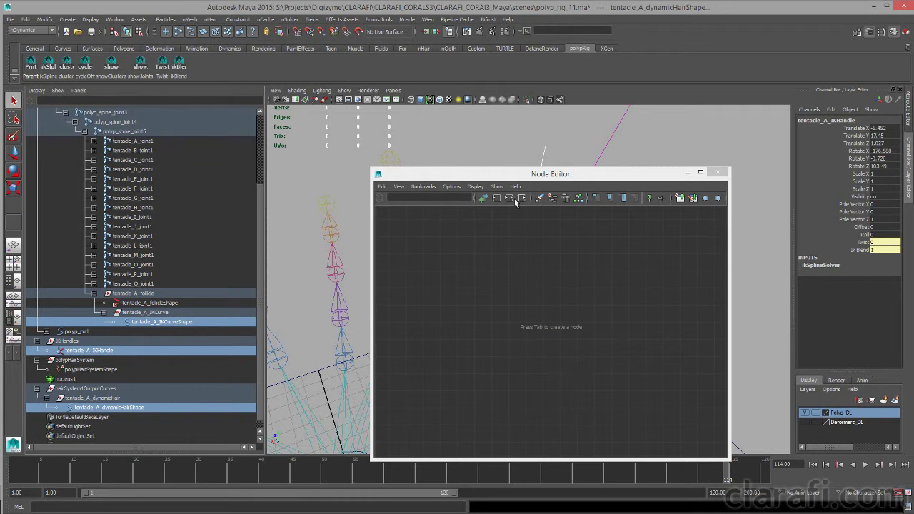
click(552, 199)
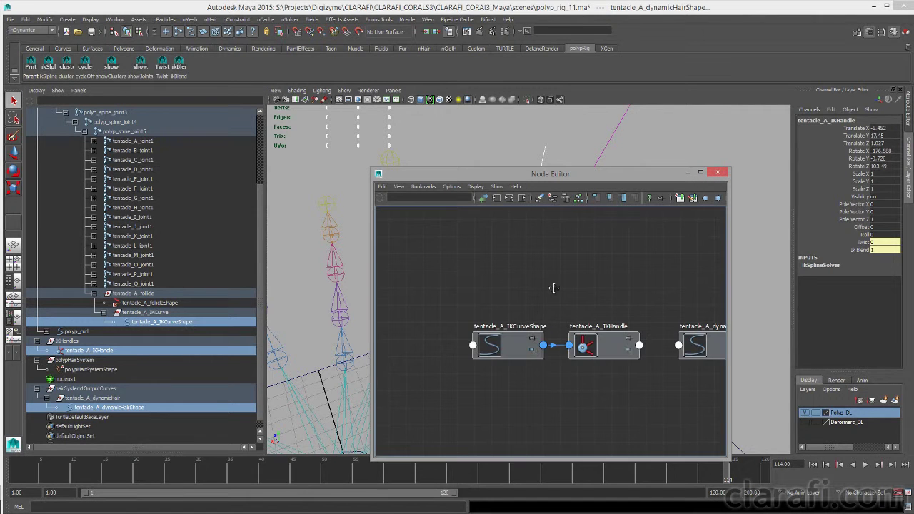
Display the full attribute lists of the tentacle_A_IKCurveShape and tentacle_A_IKHandle nodes.
click(458, 278)
drag(458, 278, 455, 250)
click(469, 264)
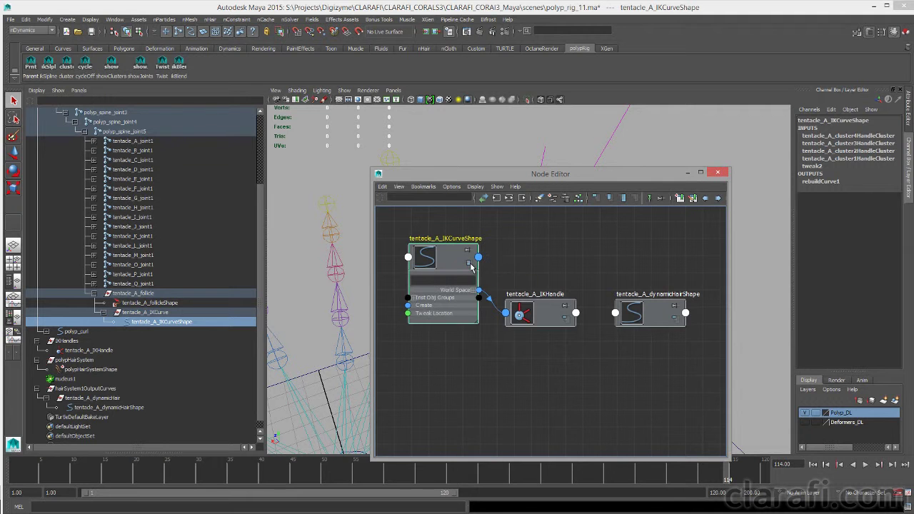
right_click(470, 263)
click(497, 450)
click(564, 315)
click(566, 316)
click(567, 316)
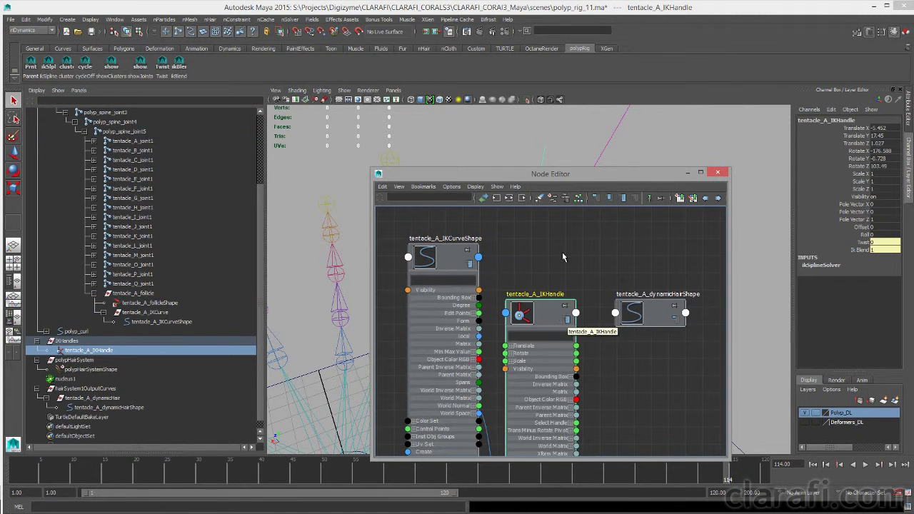
Arrange the IK curve and IK handle nodes side by side with tentacle_A_dynamicHairShape below, and expand the dynamic hair node's attributes.
drag(566, 319, 584, 257)
alt+middle_drag(628, 293, 625, 242)
drag(649, 262, 389, 345)
alt+middle_drag(623, 354, 703, 355)
drag(494, 344, 443, 401)
alt+middle_drag(443, 401, 440, 303)
drag(440, 302, 531, 344)
alt+middle_drag(505, 357, 450, 364)
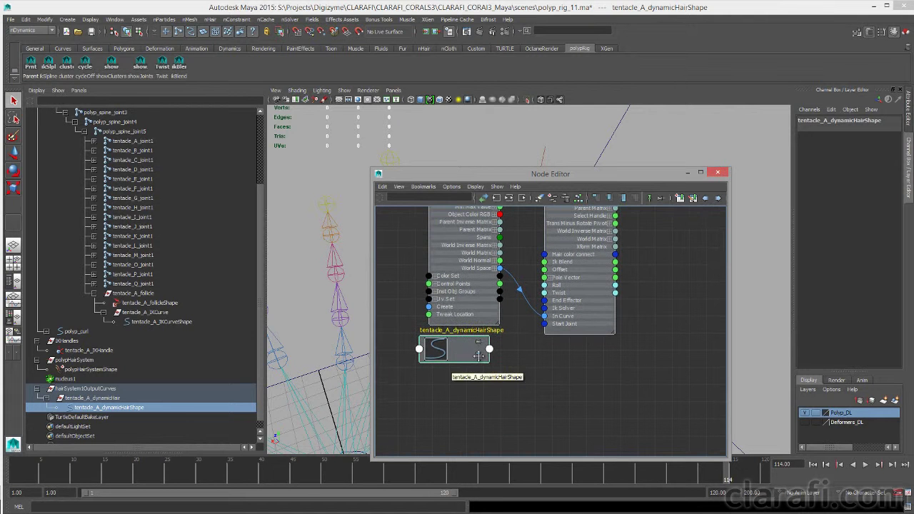
click(478, 355)
Enlarge the Node Editor window and place the tentacle_A_dynamicHairShape node beside tentacle_A_IKCurveShape so all three nodes fit.
alt+right_drag(551, 377, 500, 351)
mouse_move(487, 329)
alt+middle_down()
mouse_move(460, 301)
mouse_move(493, 316)
alt+middle_up()
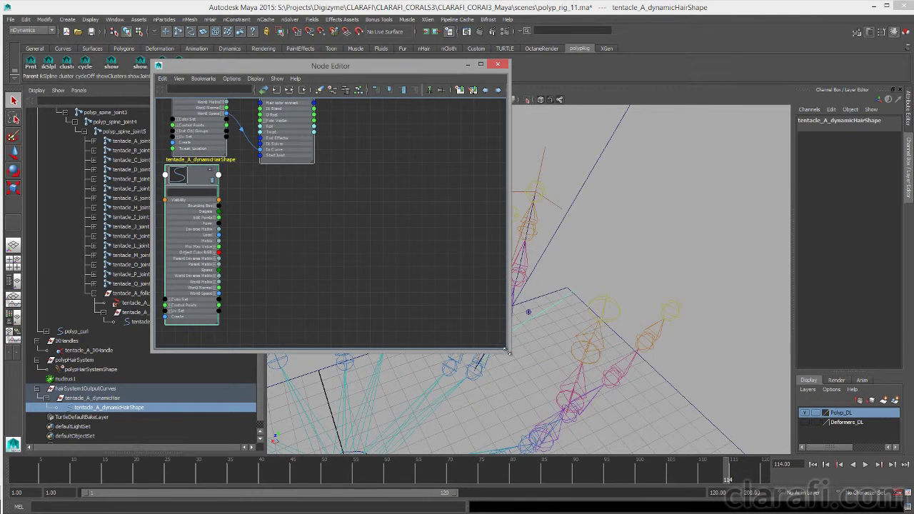
drag(506, 351, 798, 511)
key(a)
scroll(502, 365, up, 5)
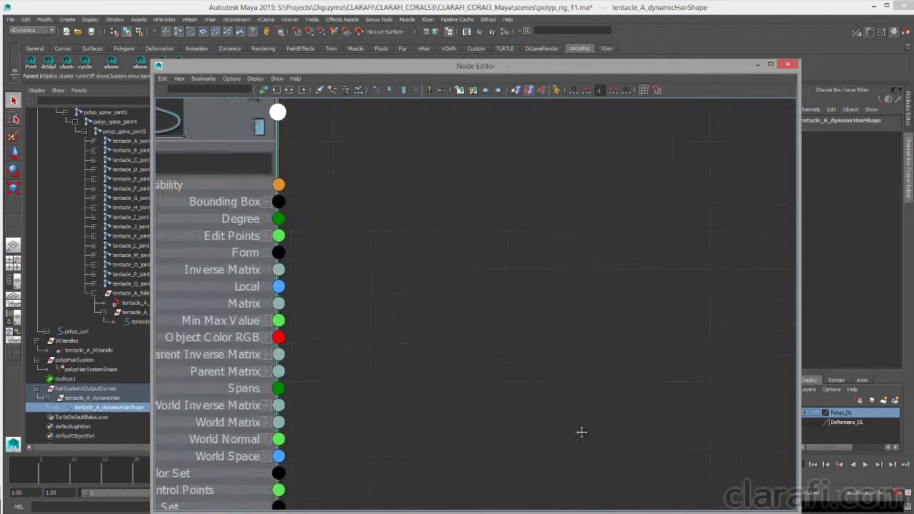
scroll(502, 366, down, 4)
alt+middle_drag(491, 366, 469, 336)
drag(403, 262, 284, 128)
alt+middle_drag(442, 332, 442, 439)
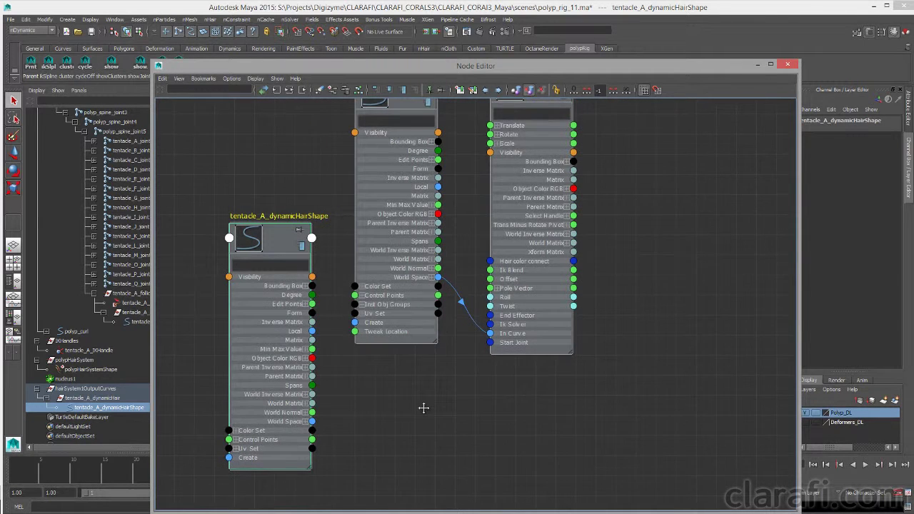
alt+middle_drag(423, 407, 418, 450)
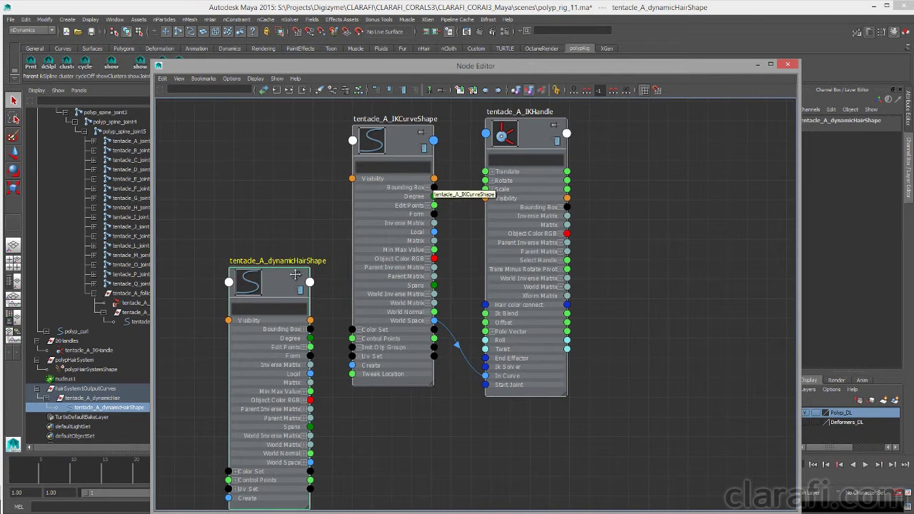
drag(310, 365, 315, 326)
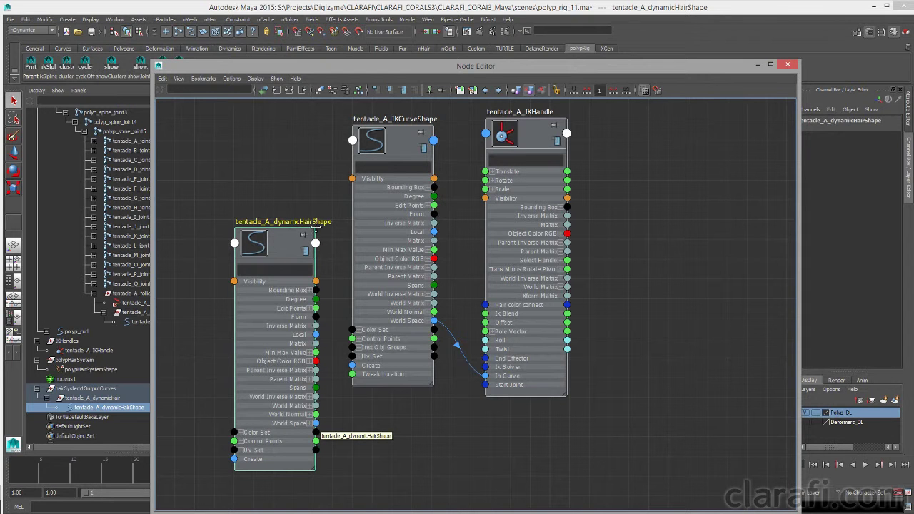
Connect World Space[0] of tentacle_A_dynamicHairShape to In Curve of tentacle_A_IKHandle, and minimize the Node Editor.
click(310, 423)
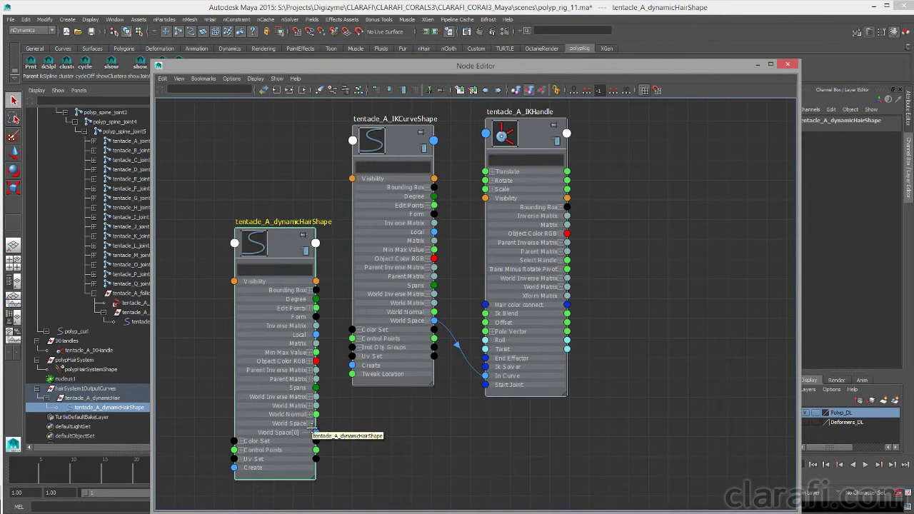
drag(316, 432, 485, 375)
drag(403, 148, 388, 128)
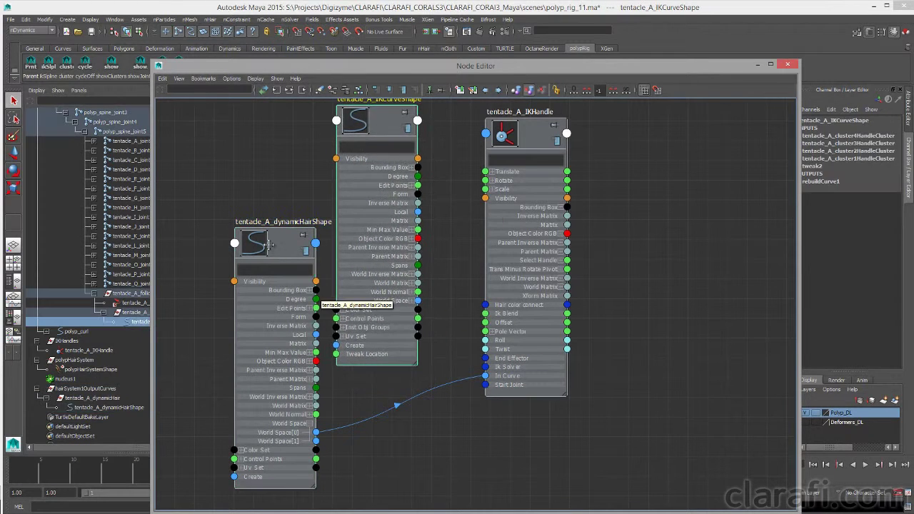
click(269, 245)
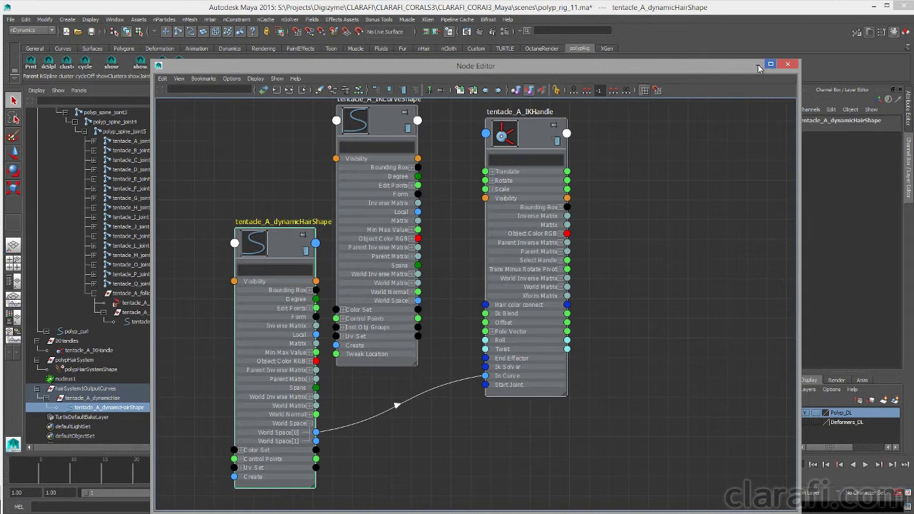
click(757, 65)
Play the simulation from the first frame to check that tentacle A's joints follow the dynamic curve, and stop it.
alt+drag(604, 318, 832, 484)
click(812, 464)
click(865, 464)
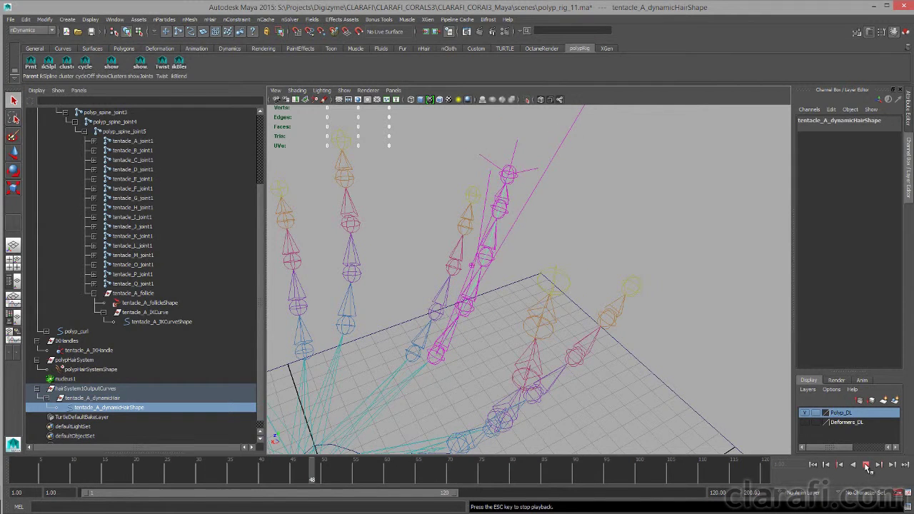
click(867, 465)
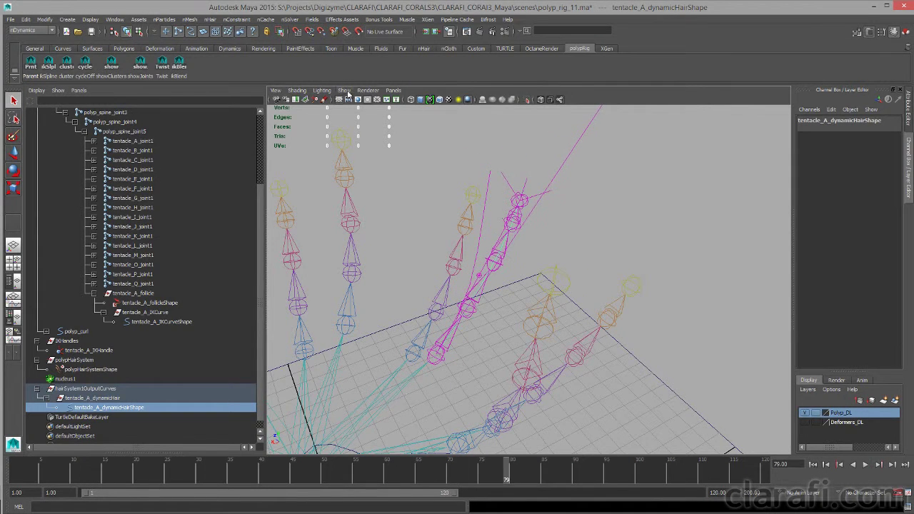
Show polygons in the viewport and play the simulation from the first frame to examine tentacle A's mesh from several angles.
click(344, 91)
click(378, 159)
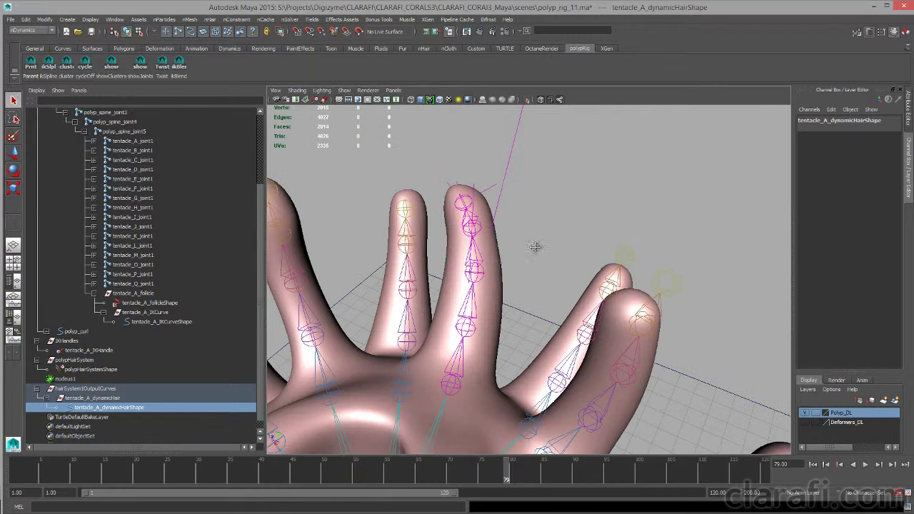
alt+middle_drag(500, 259, 528, 251)
click(814, 465)
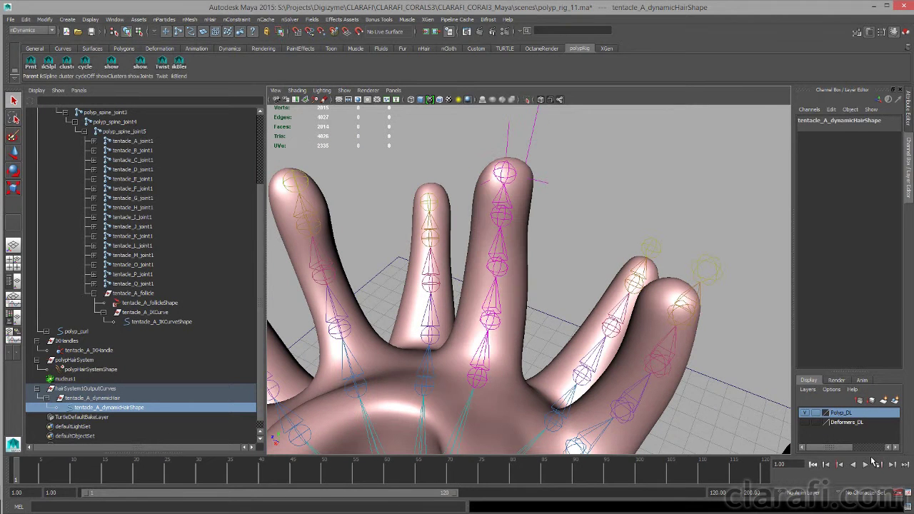
click(866, 465)
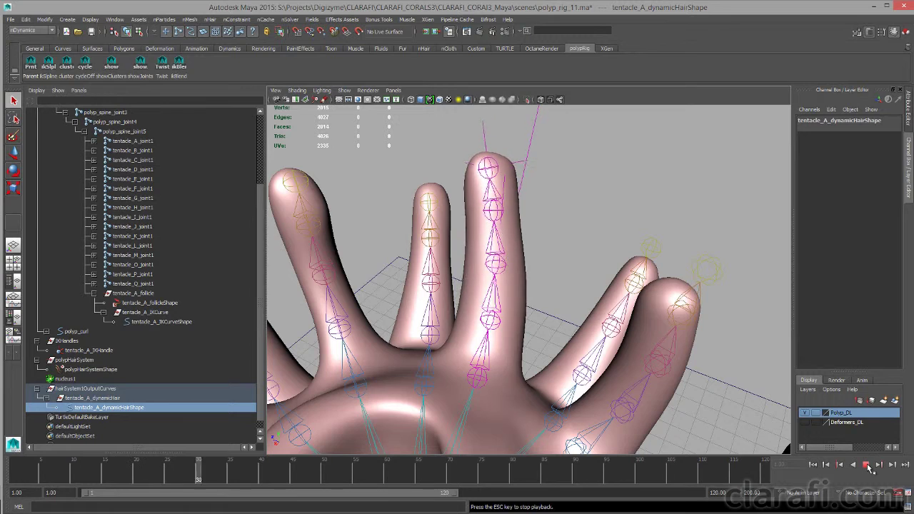
alt+drag(519, 321, 557, 322)
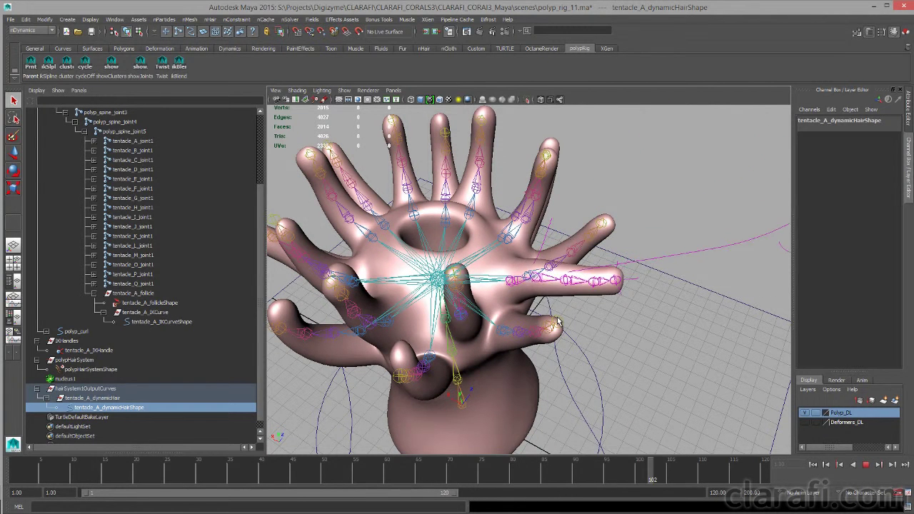
click(867, 470)
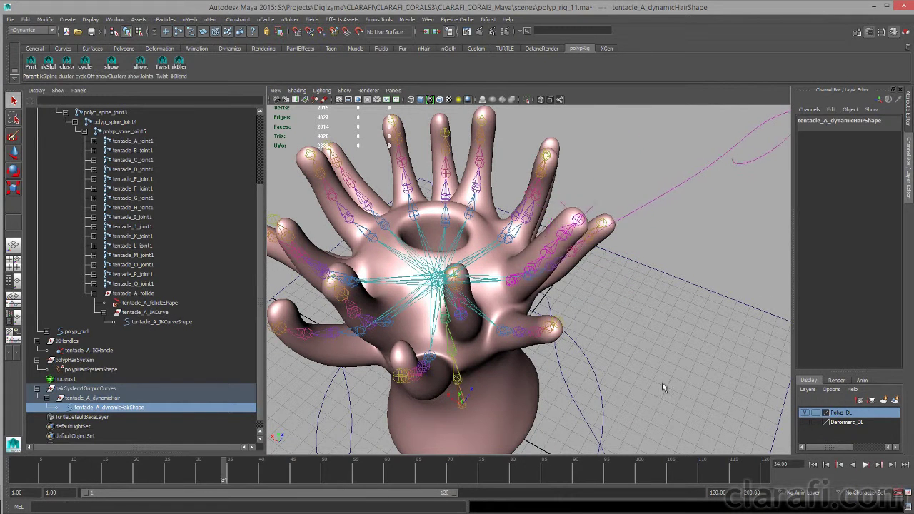
alt+drag(465, 300, 516, 370)
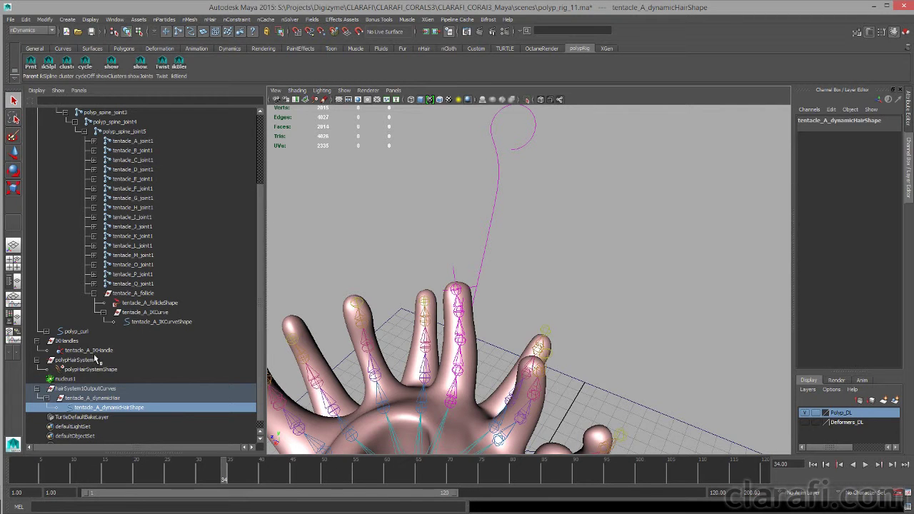
alt+drag(488, 309, 544, 319)
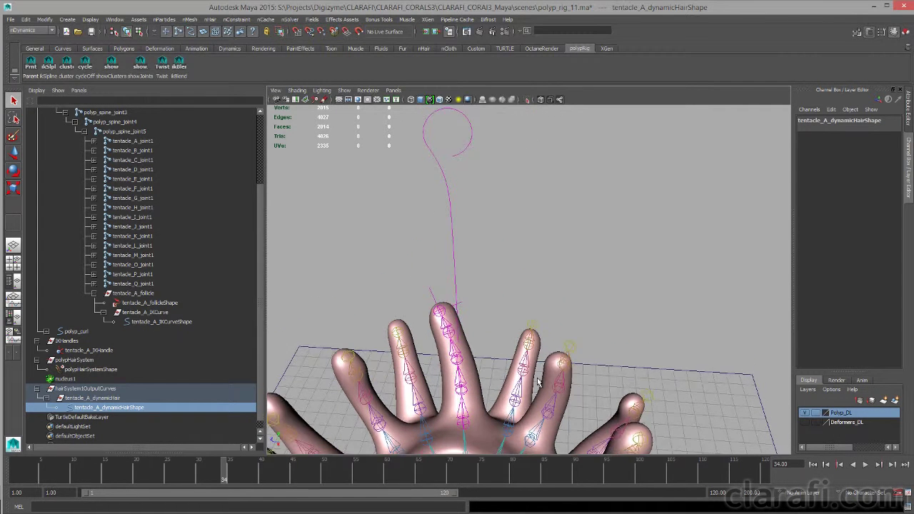